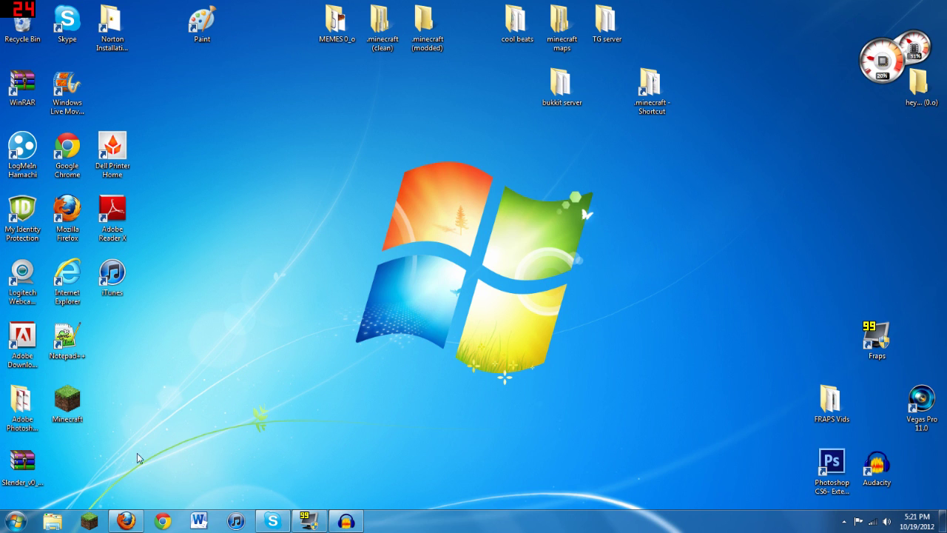
# Force-update Minecraft from the launcher options, log in to load 1.3.2, then quit the game.
pyautogui.click(92, 523)
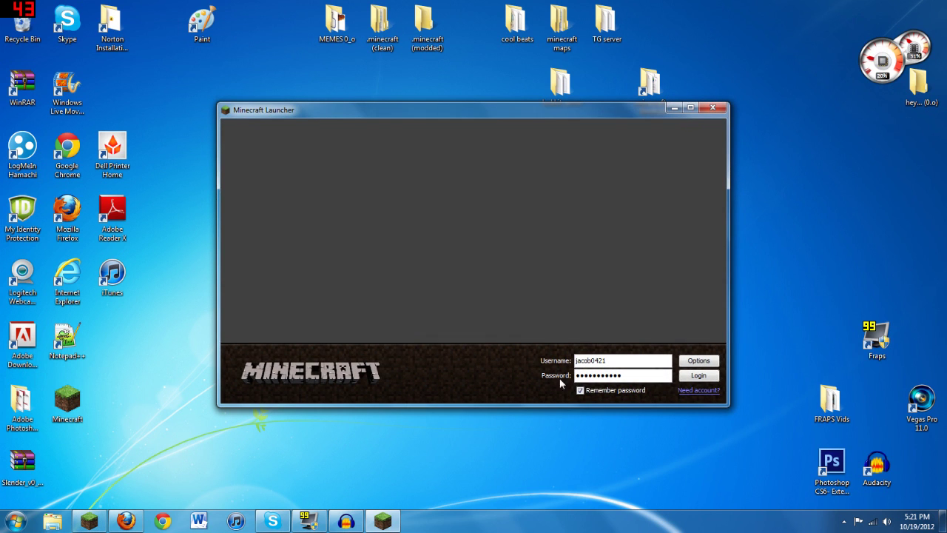
pyautogui.click(698, 361)
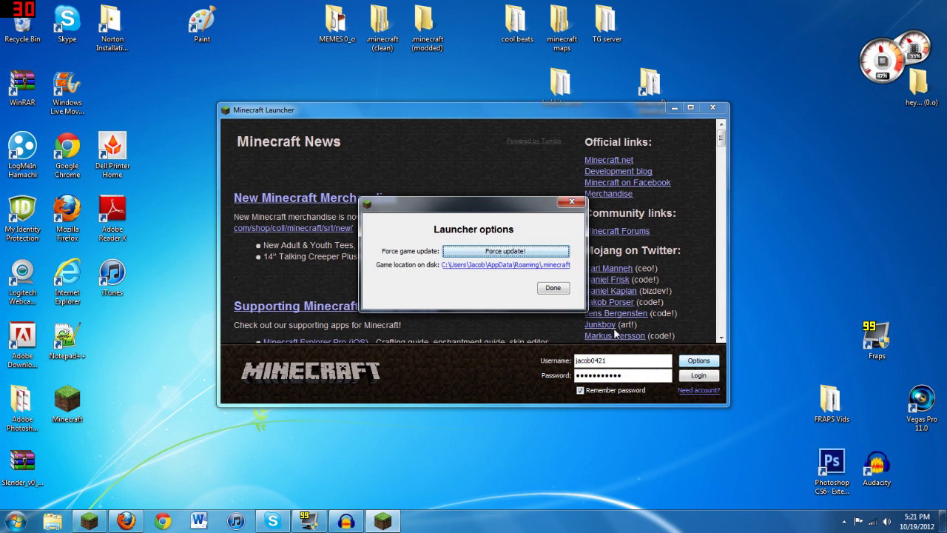
pyautogui.click(512, 253)
pyautogui.click(553, 287)
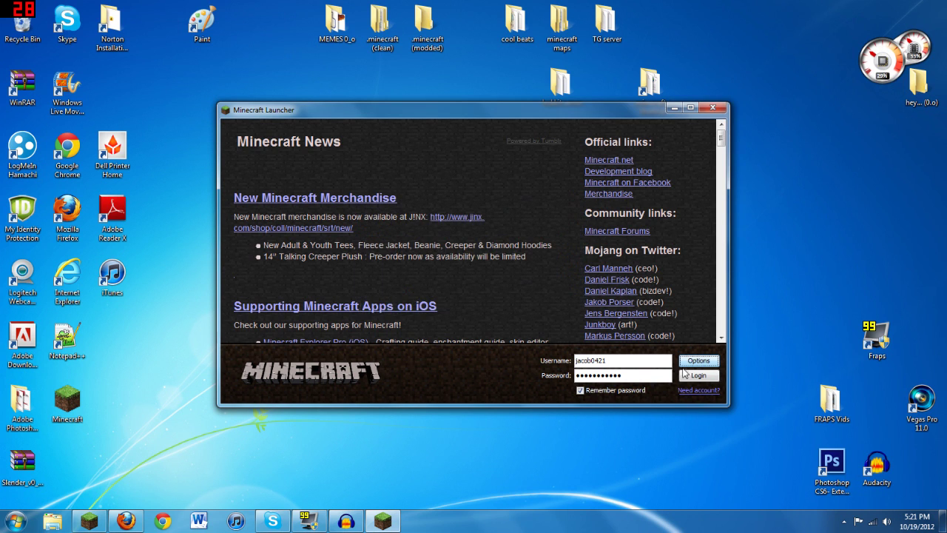
pyautogui.click(699, 375)
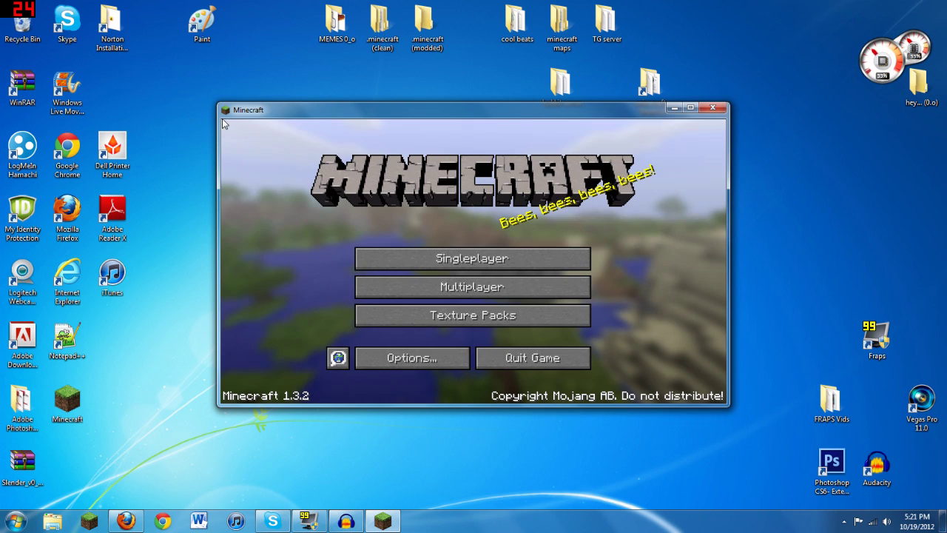
pyautogui.click(503, 365)
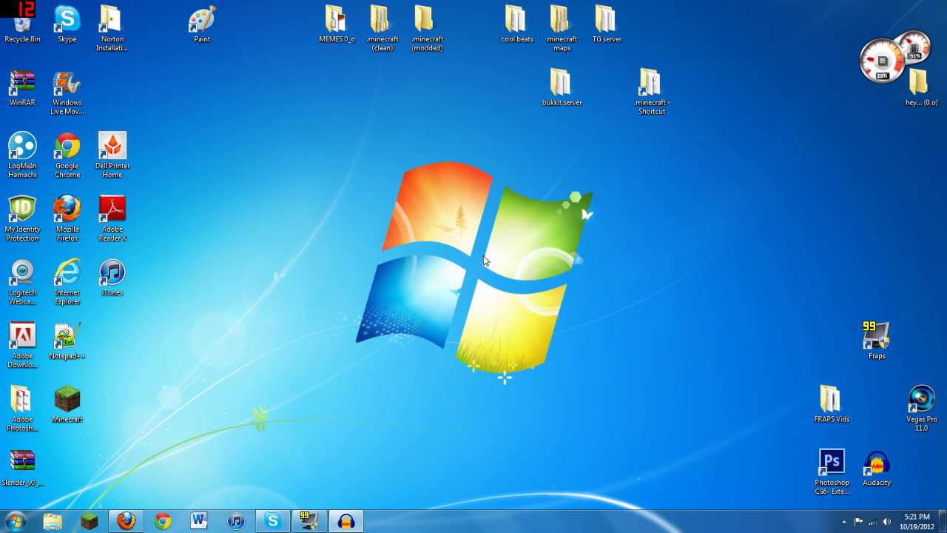
# Create a desktop folder named 'texture packs' and move it beside the bukkit server folder.
pyautogui.rightClick(267, 213)
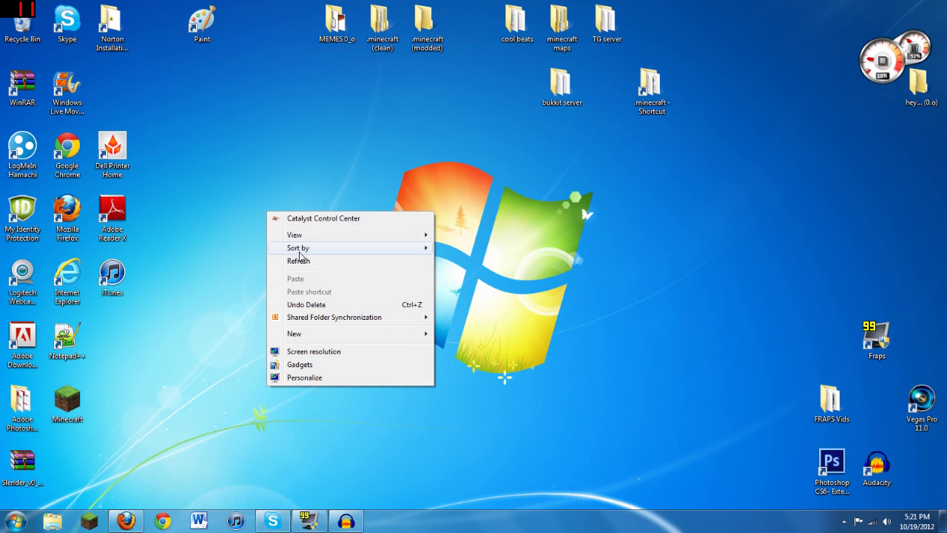
pyautogui.moveTo(305, 337)
pyautogui.click(458, 337)
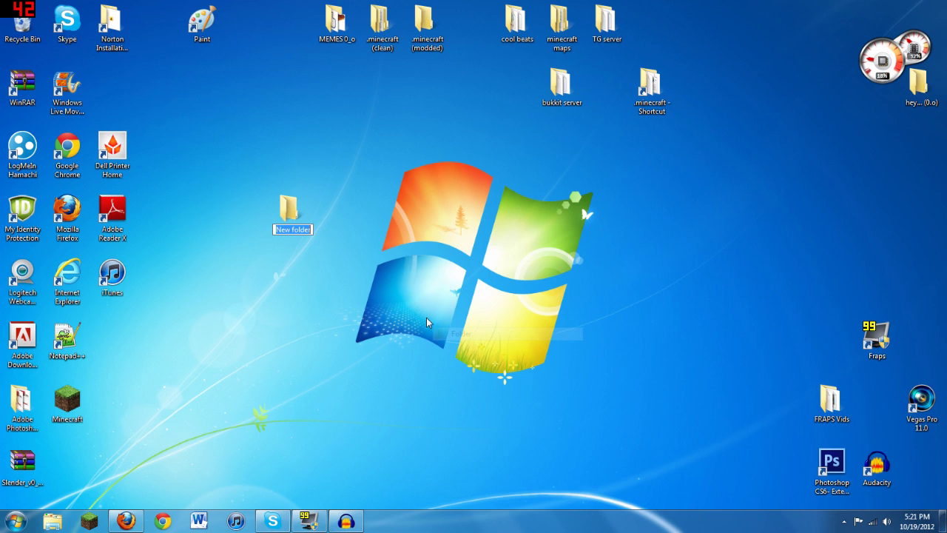
pyautogui.write('tex')
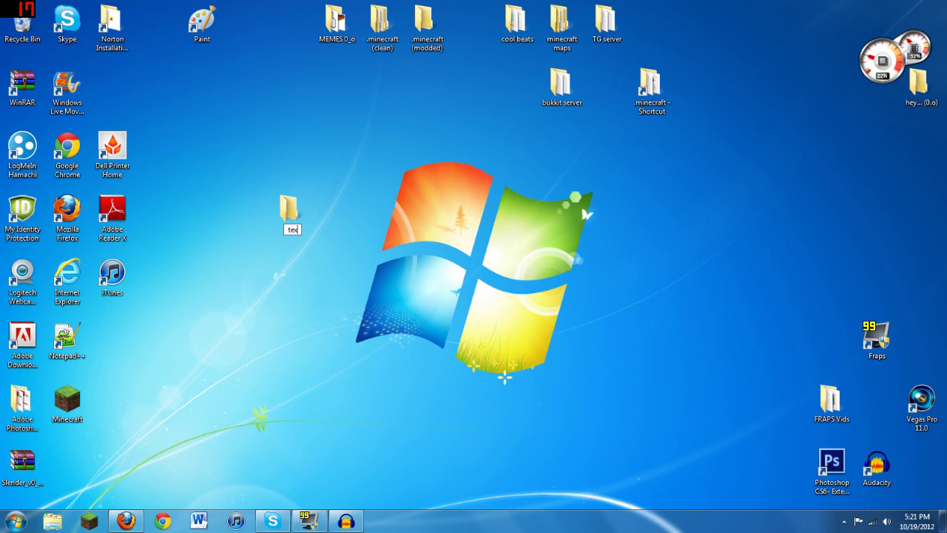
pyautogui.write('tur')
pyautogui.write('e pack')
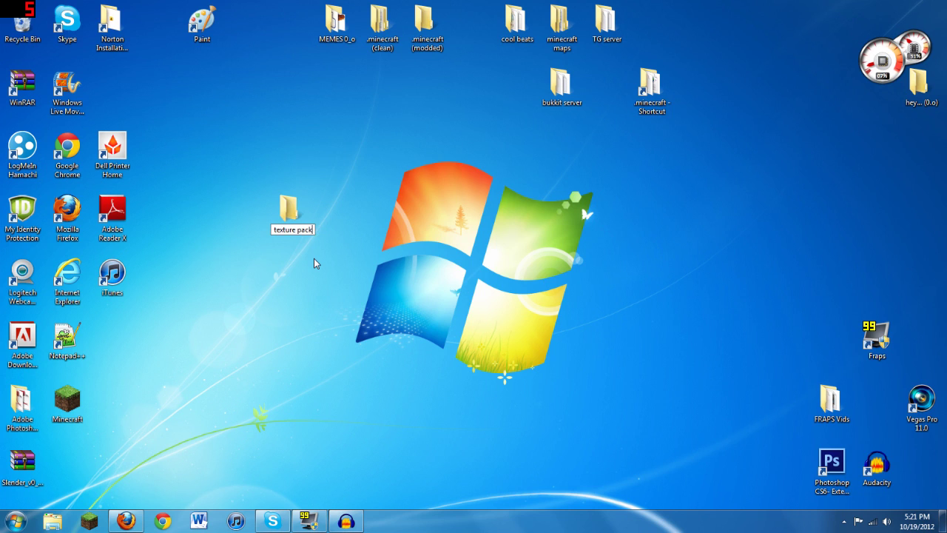
pyautogui.write('s')
pyautogui.press('Return')
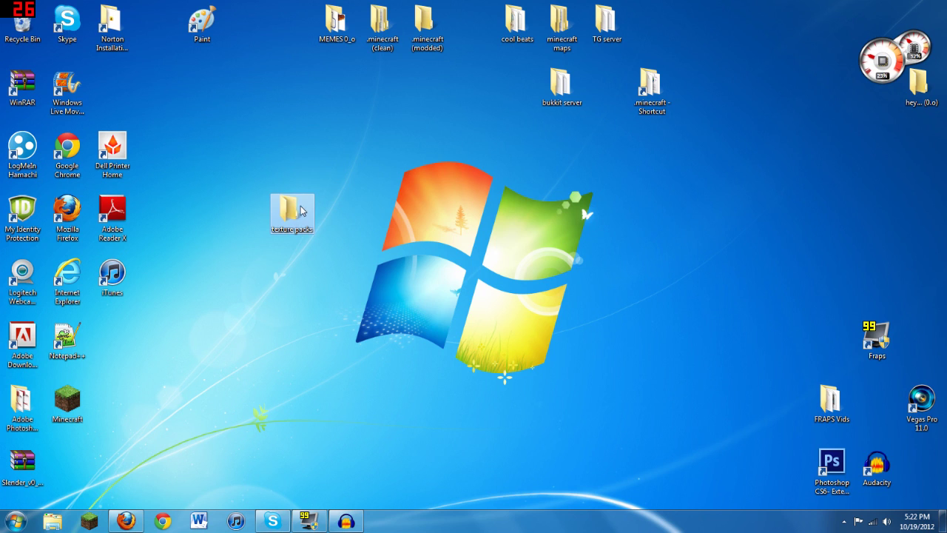
pyautogui.moveTo(303, 211); pyautogui.dragTo(475, 91)
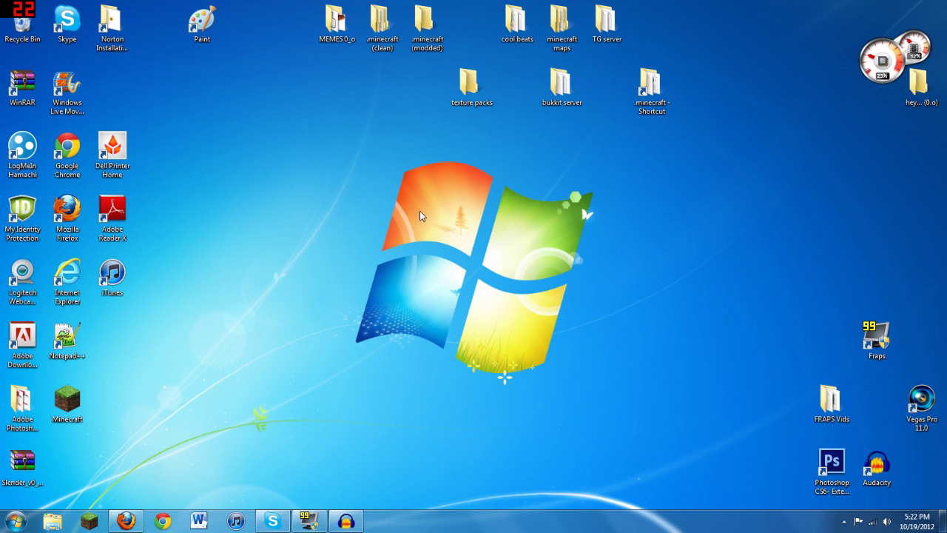
# In Firefox, follow the 'Download MCPatcher HD Fix for Minecraft 1.3.2 Now' link on the HD Fix page.
pyautogui.click(126, 521)
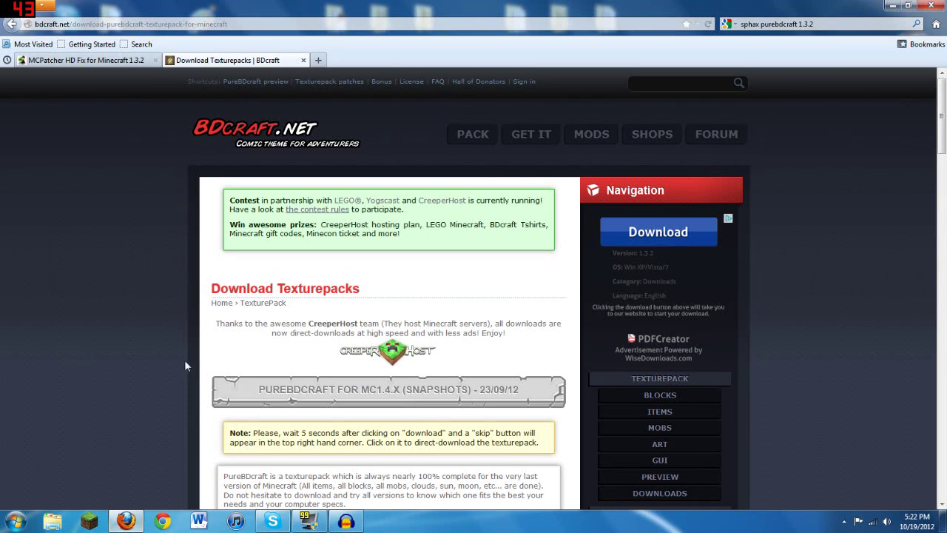
pyautogui.click(121, 64)
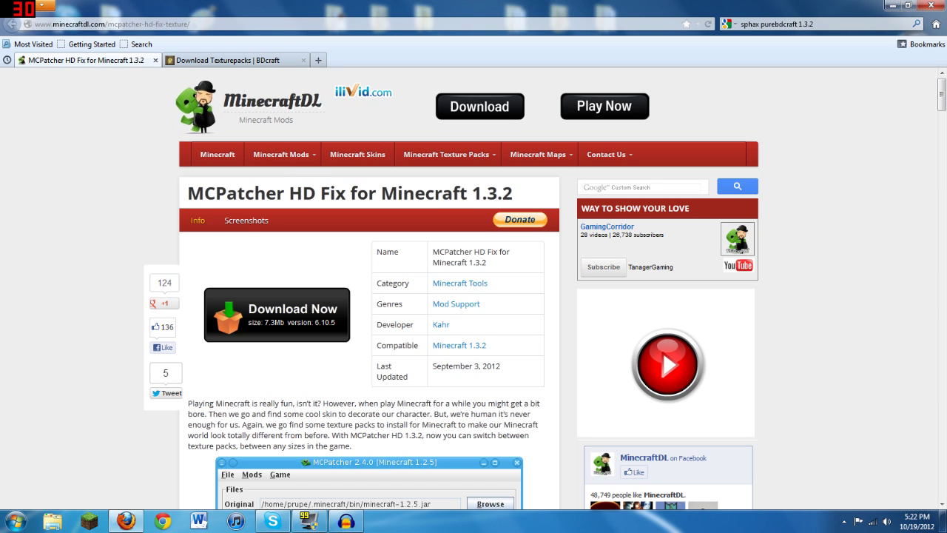
pyautogui.scroll(-6, 362, 264)
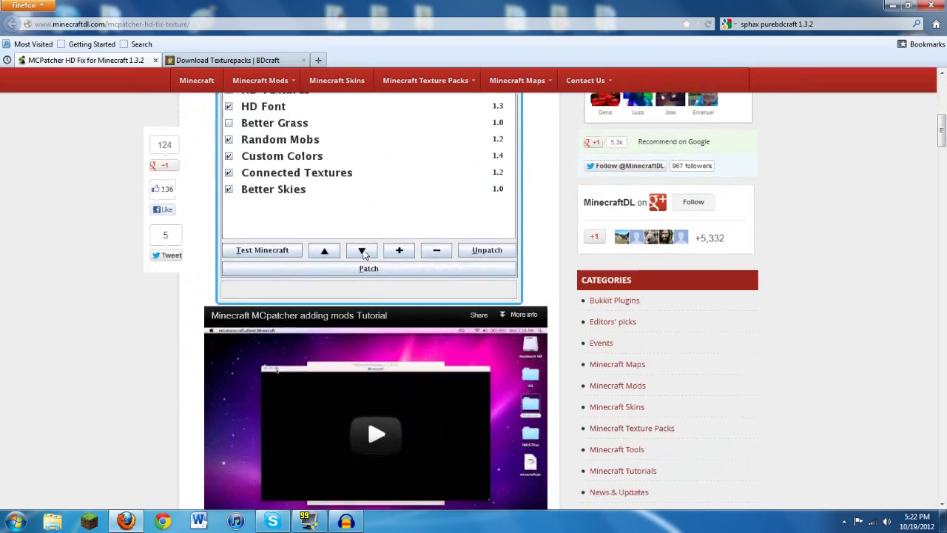
pyautogui.scroll(-5, 362, 263)
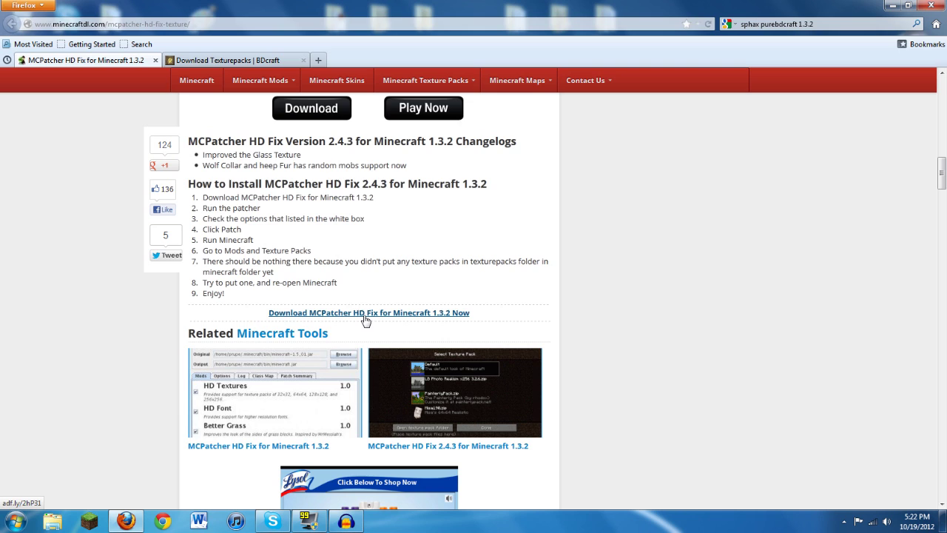
pyautogui.click(362, 313)
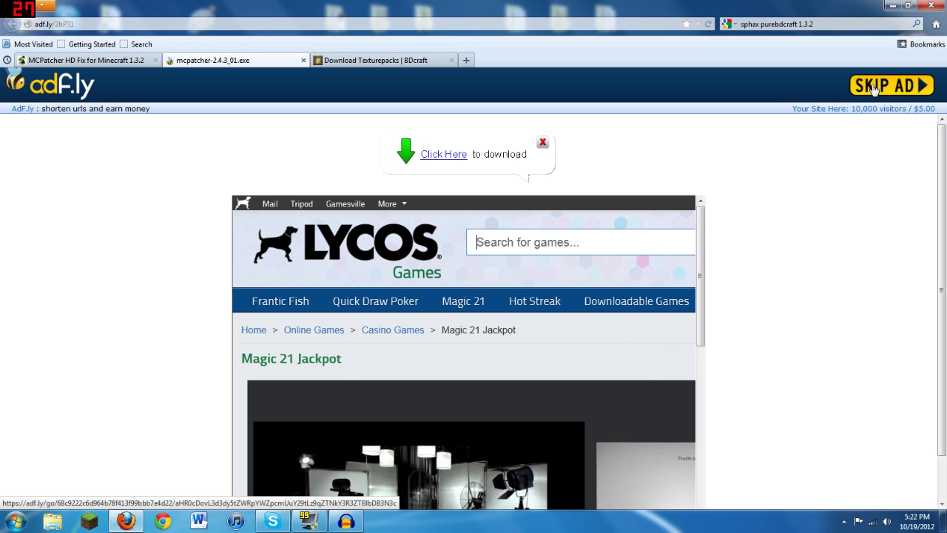
# Skip the ad and save mcpatcher-2.4.3_01.exe from MediaFire.
pyautogui.click(875, 87)
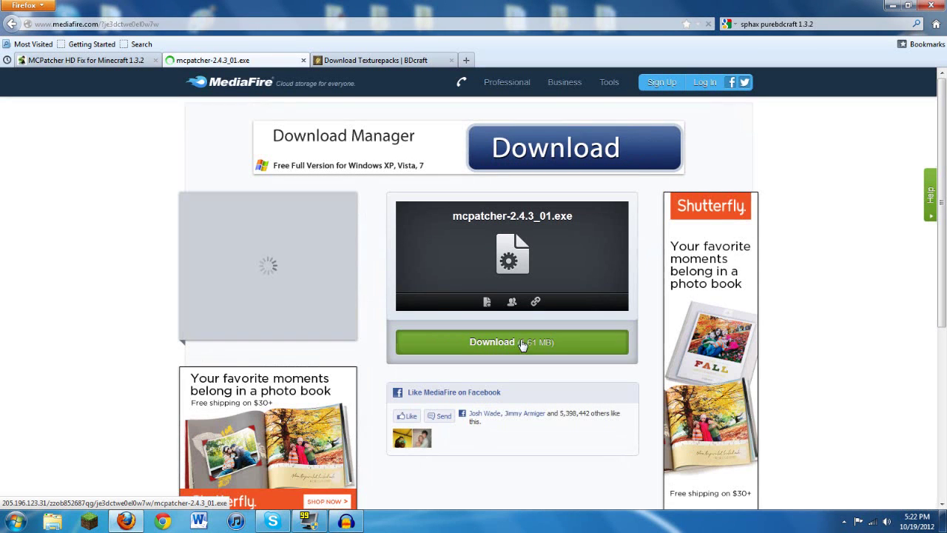
pyautogui.click(510, 342)
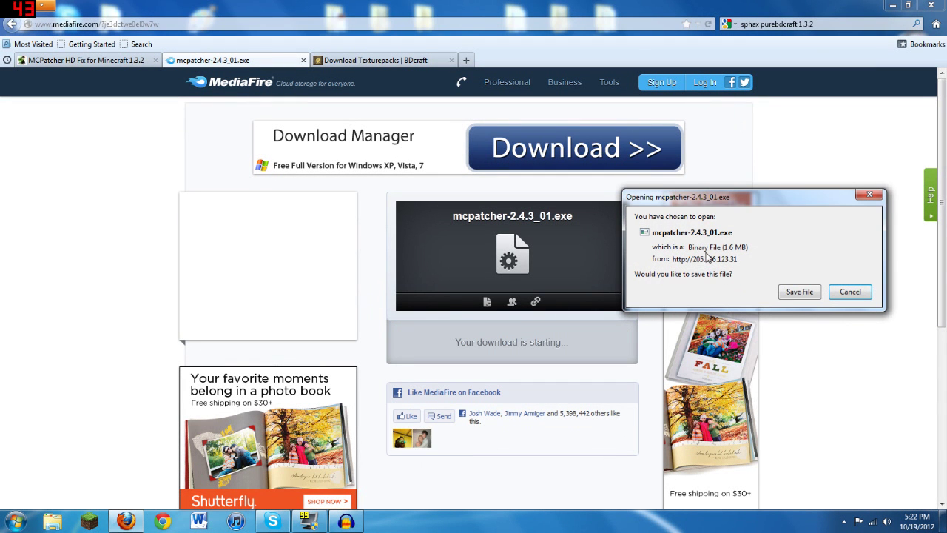
pyautogui.click(795, 293)
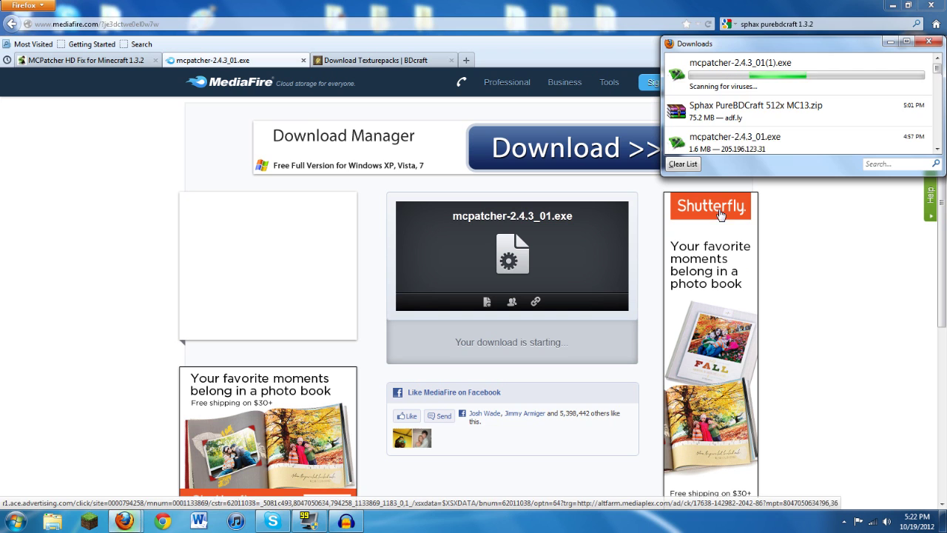
# Minimise Firefox and run the downloaded patcher, allowing it past the security warning.
pyautogui.click(892, 8)
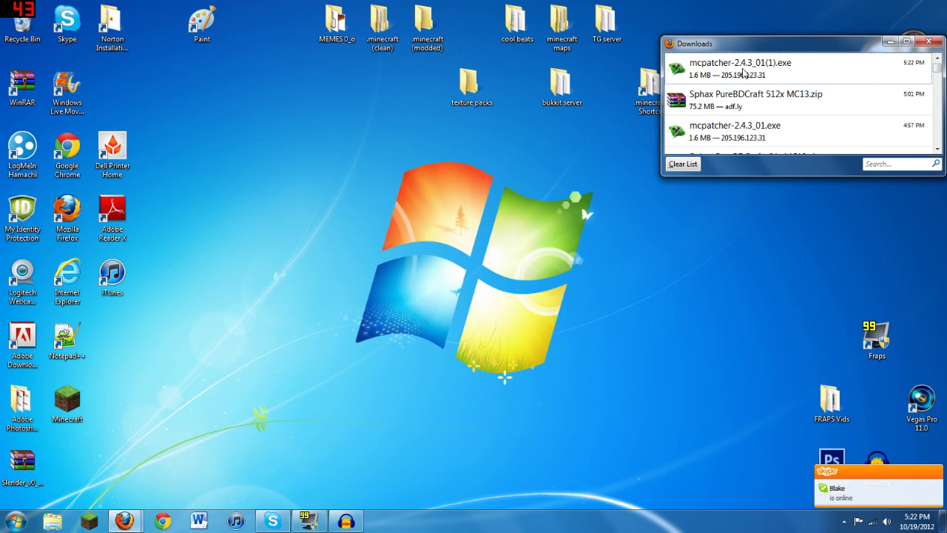
pyautogui.doubleClick(732, 74)
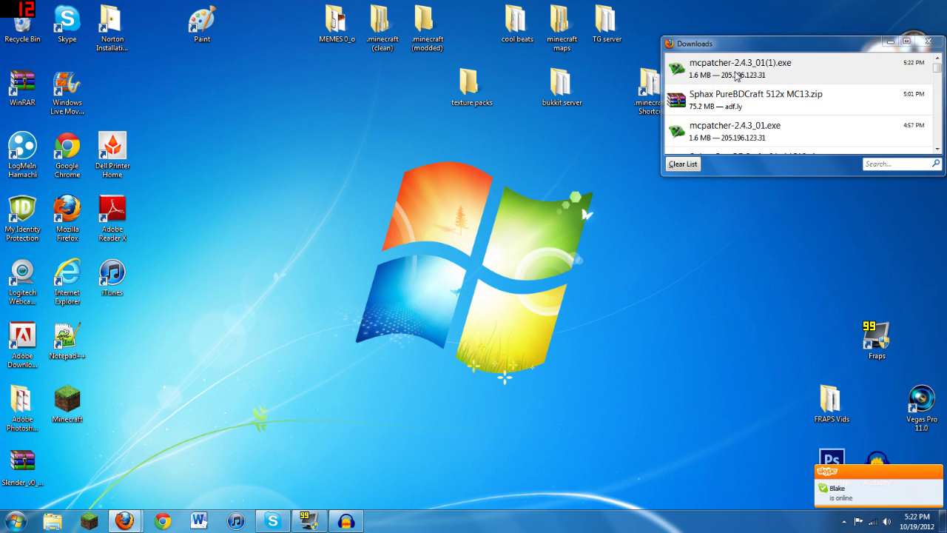
pyautogui.click(500, 270)
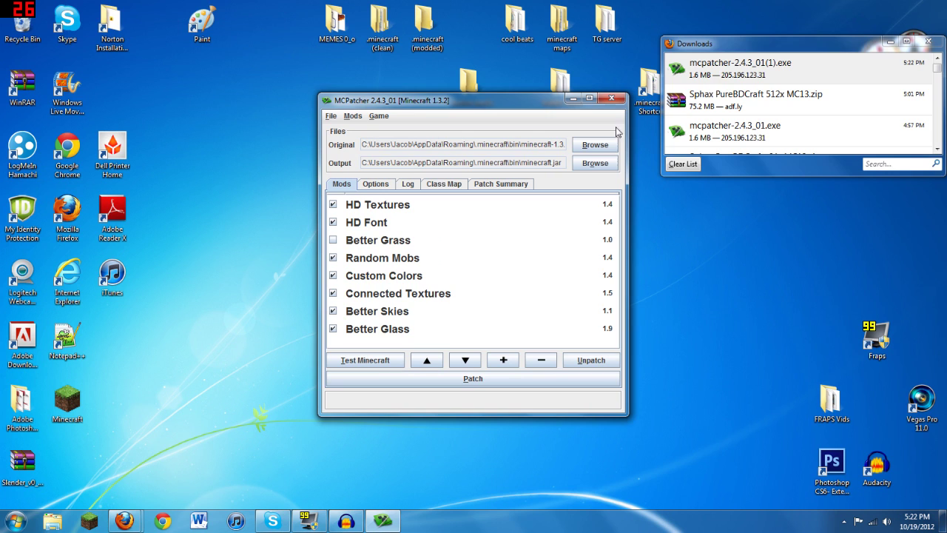
# Close MCPatcher and drag mcpatcher-2.4.3_01(1).exe from the downloads list onto the desktop.
pyautogui.moveTo(715, 74)
pyautogui.mouseDown()
pyautogui.moveTo(830, 213)
pyautogui.moveTo(876, 410)
pyautogui.mouseUp()
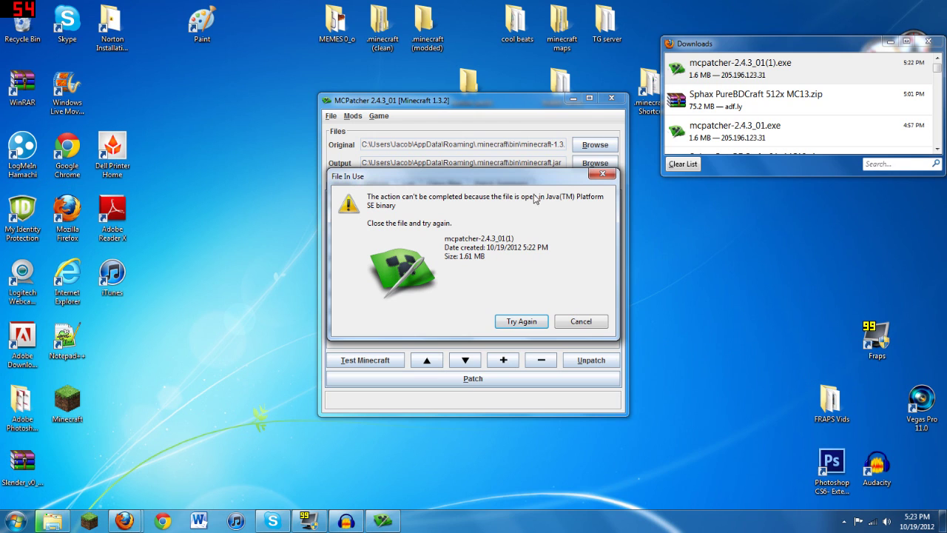
pyautogui.click(578, 323)
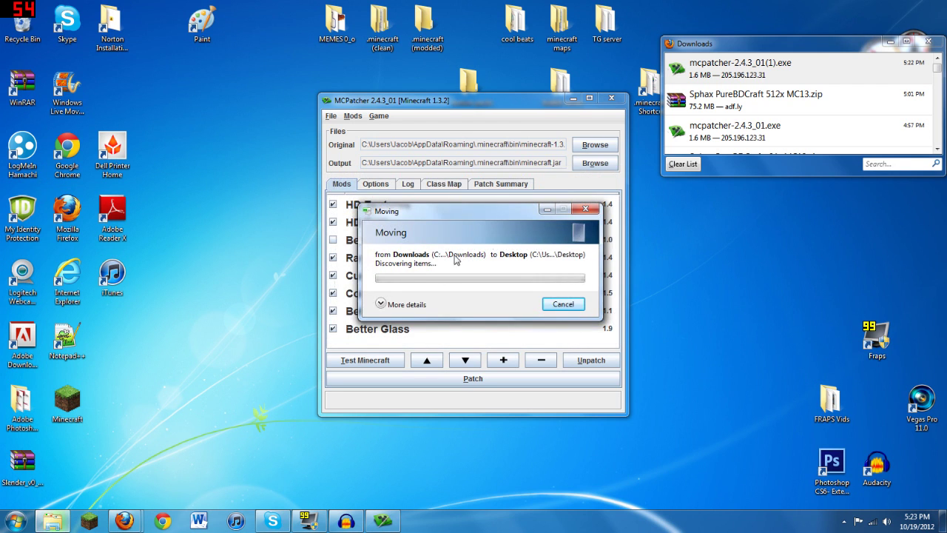
pyautogui.click(608, 99)
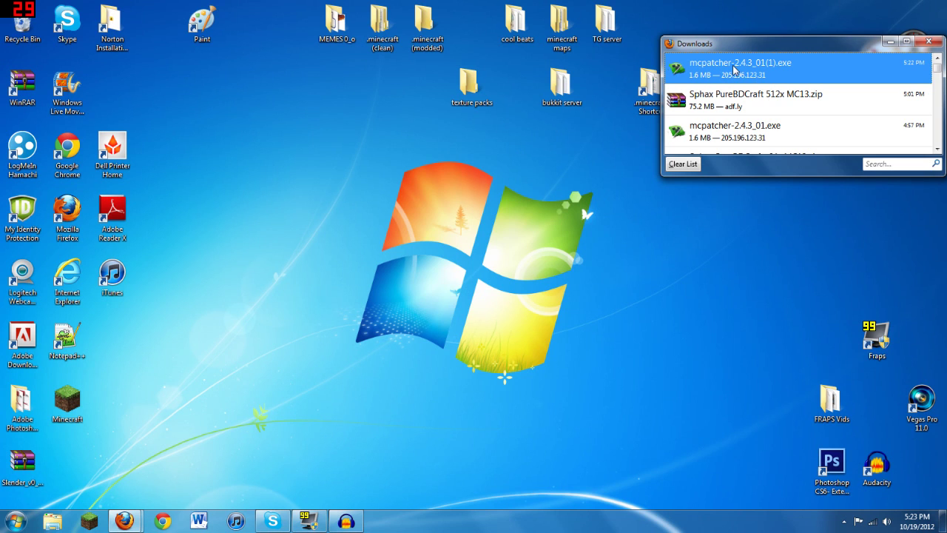
pyautogui.moveTo(734, 71); pyautogui.dragTo(870, 403)
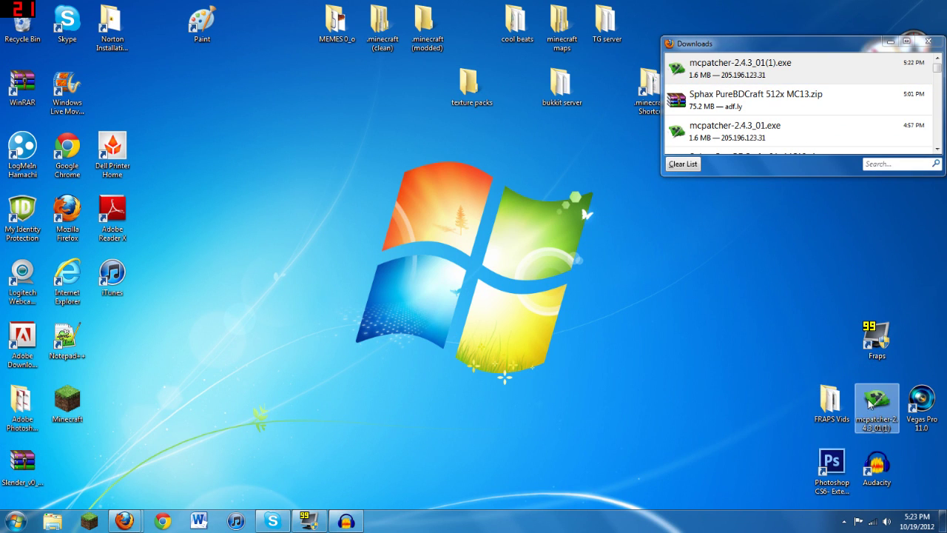
pyautogui.click(808, 286)
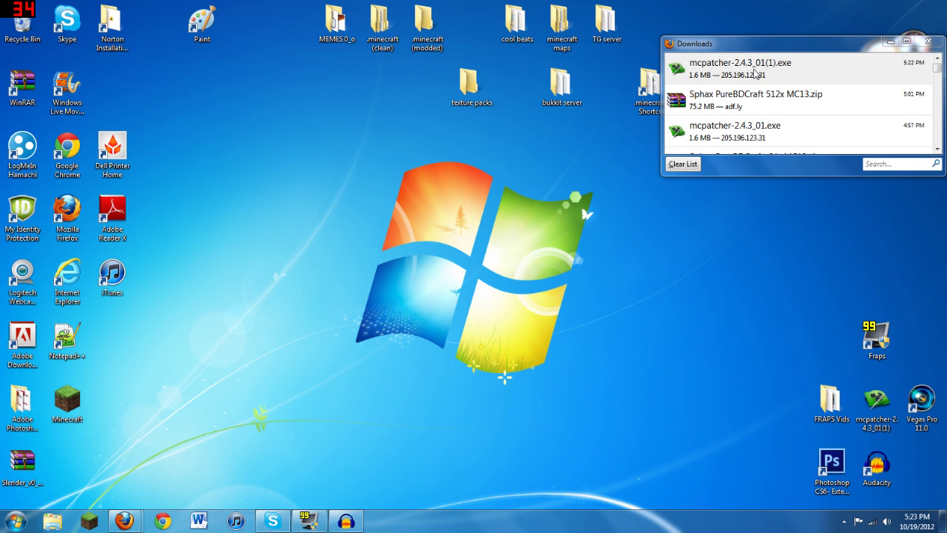
# Close the downloads list and launch MCPatcher from the desktop, allowing it to run.
pyautogui.click(927, 41)
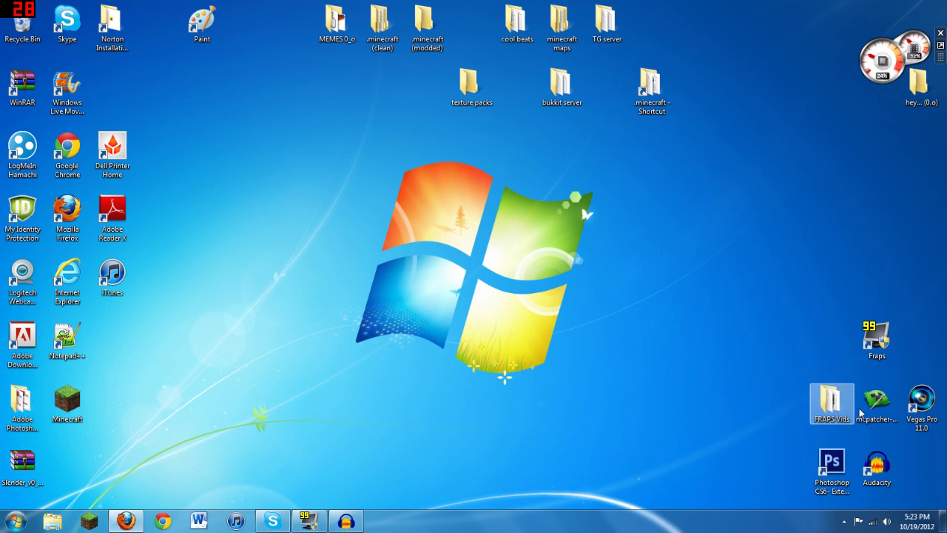
pyautogui.doubleClick(877, 399)
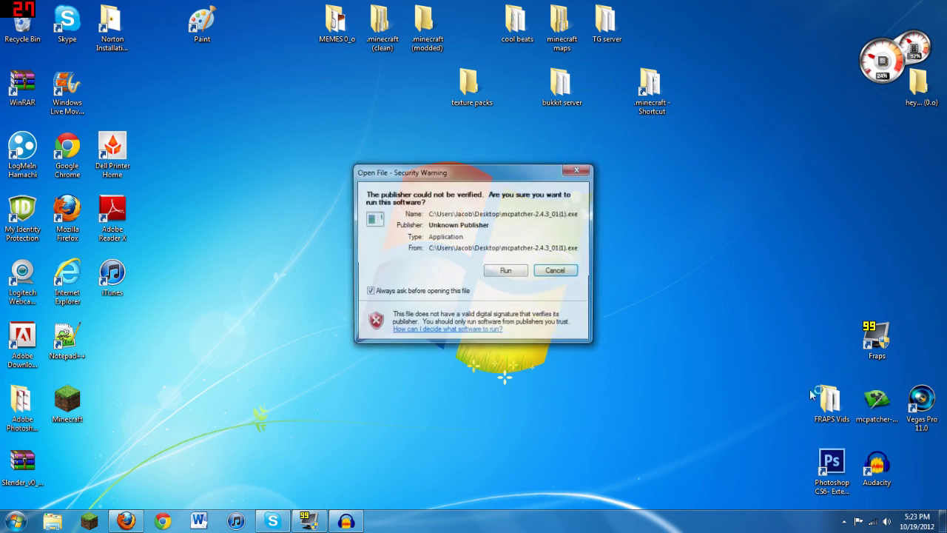
pyautogui.click(504, 271)
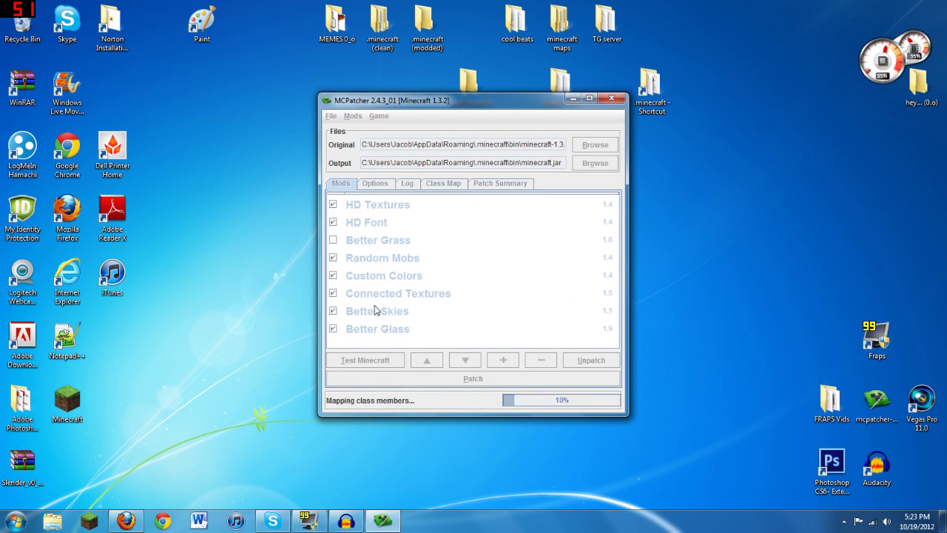
# Read the HD Textures, HD Font, Better Skies and Better Glass mod descriptions.
pyautogui.click(376, 210)
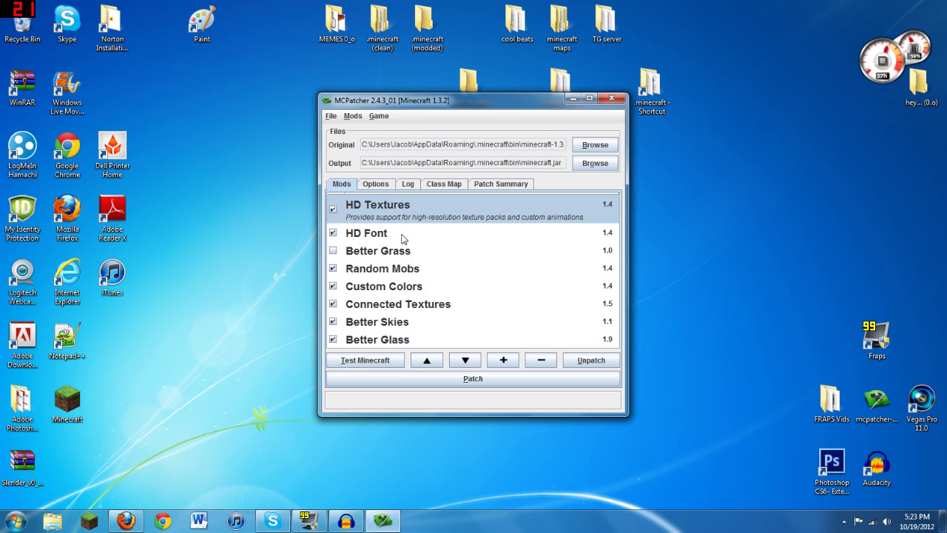
pyautogui.click(402, 238)
pyautogui.click(385, 341)
pyautogui.click(371, 317)
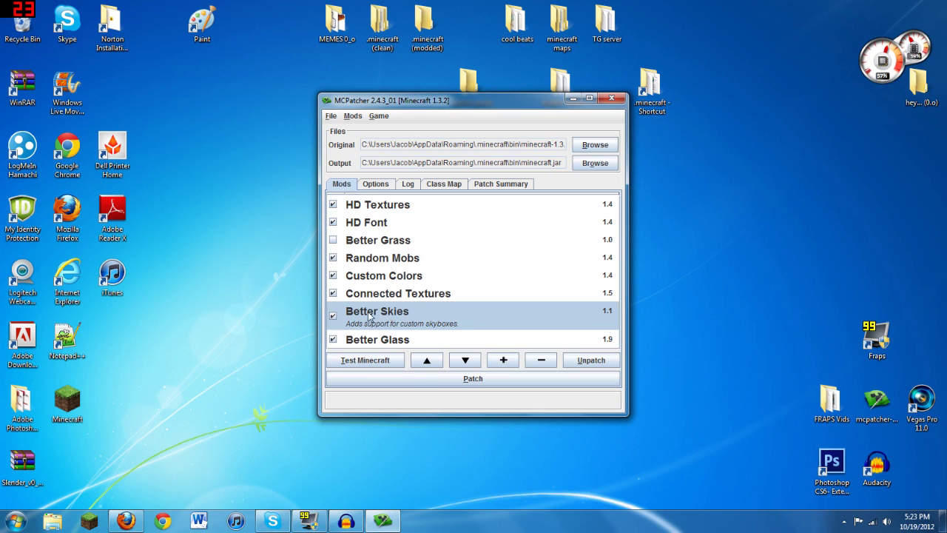
pyautogui.click(374, 334)
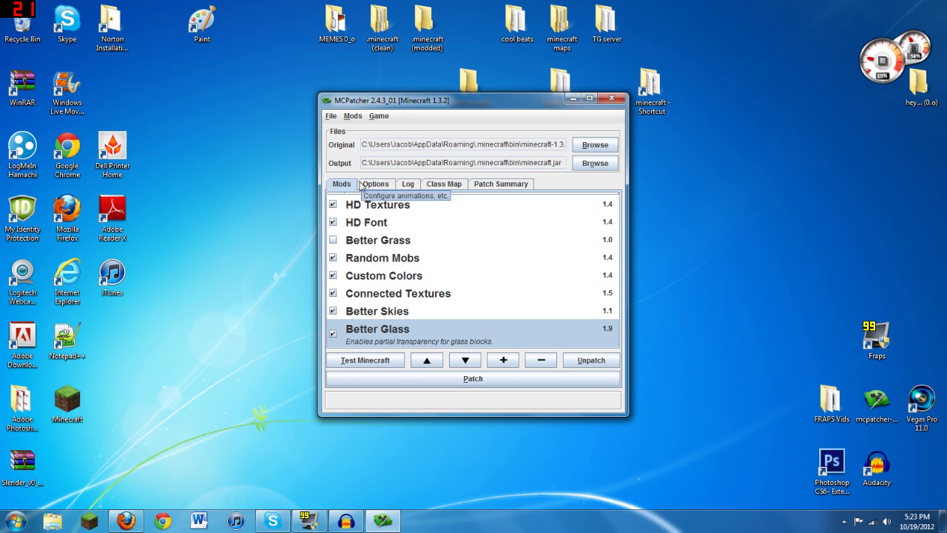
# Read the descriptions of HD Textures, HD Font, Better Grass, Random Mobs, Custom Colors and Connected Textures.
pyautogui.click(400, 225)
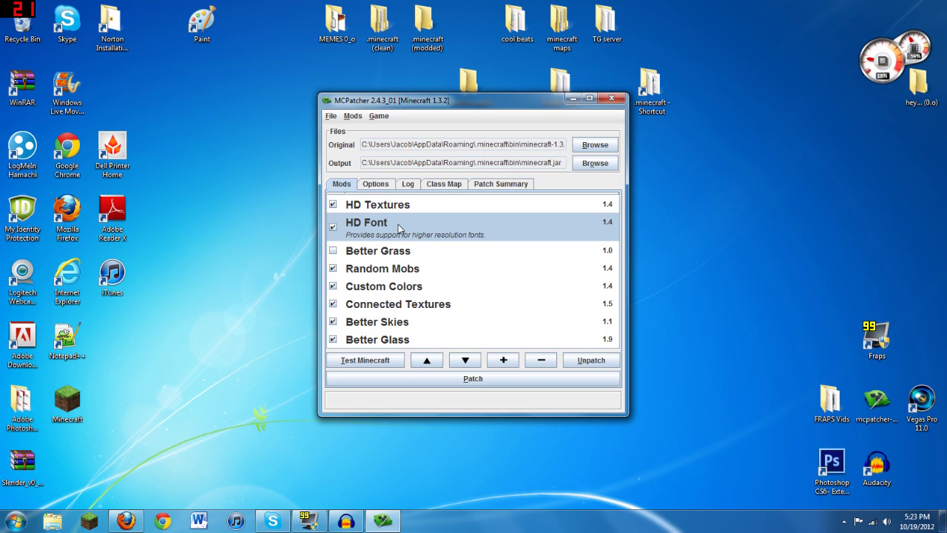
pyautogui.click(417, 206)
pyautogui.click(418, 235)
pyautogui.click(420, 205)
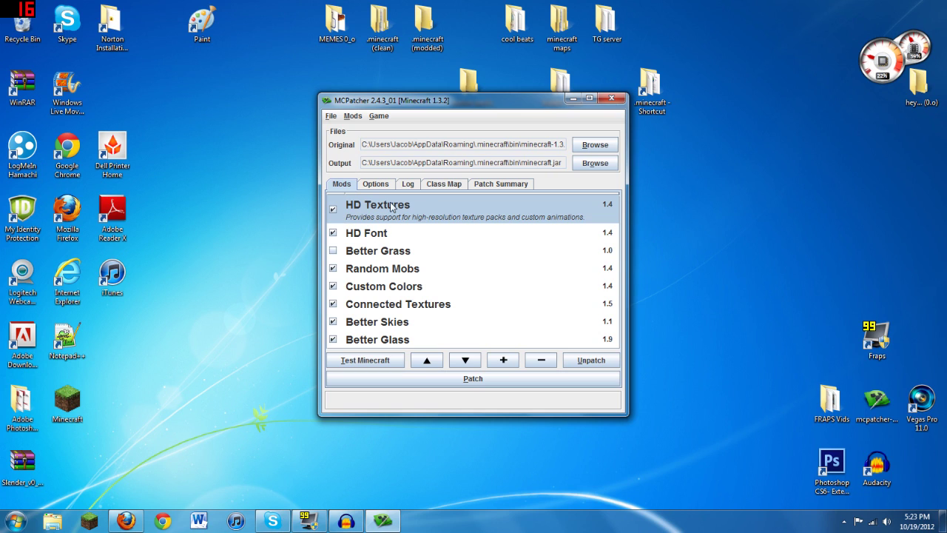
pyautogui.click(398, 237)
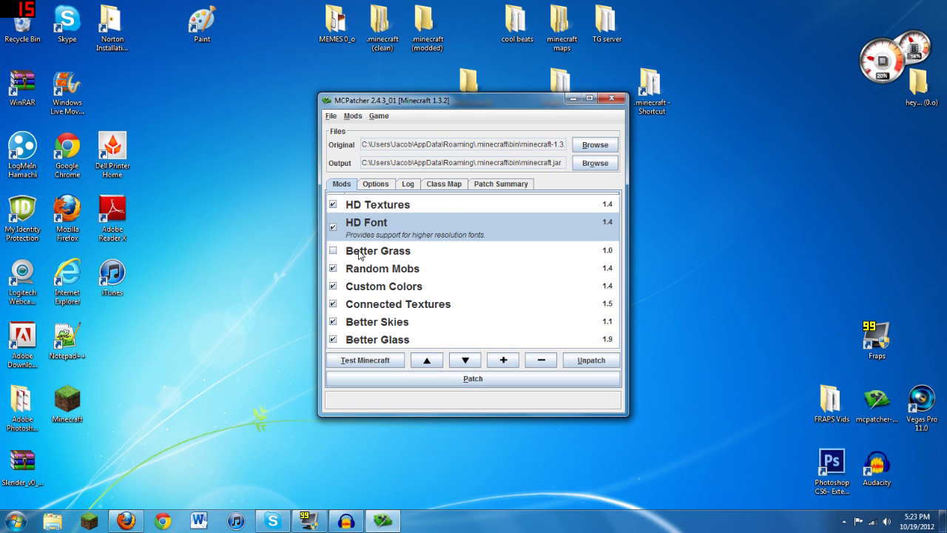
pyautogui.click(390, 254)
pyautogui.click(412, 274)
pyautogui.click(411, 289)
pyautogui.click(397, 306)
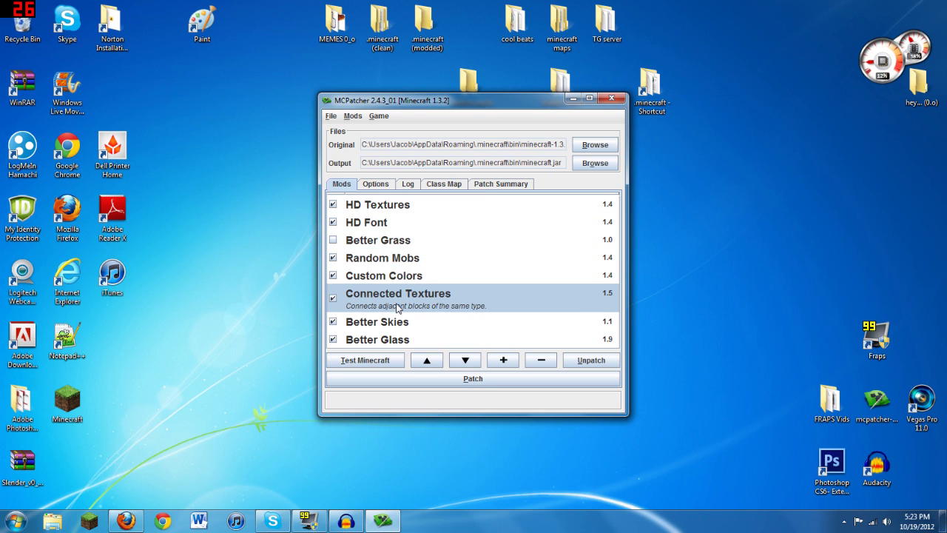
# Switch off Custom Colors, Random Mobs, Connected Textures and Better Glass, leaving Better Skies on.
pyautogui.click(374, 245)
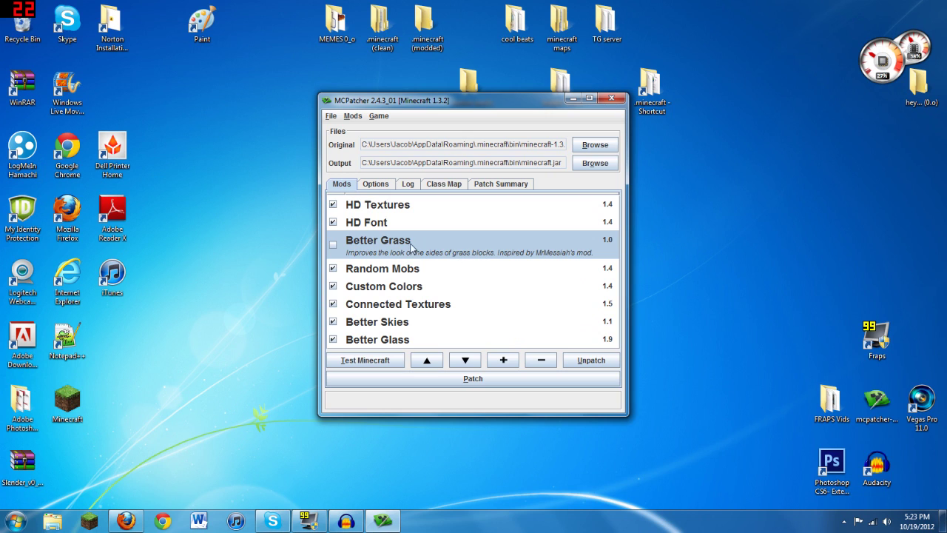
pyautogui.click(424, 270)
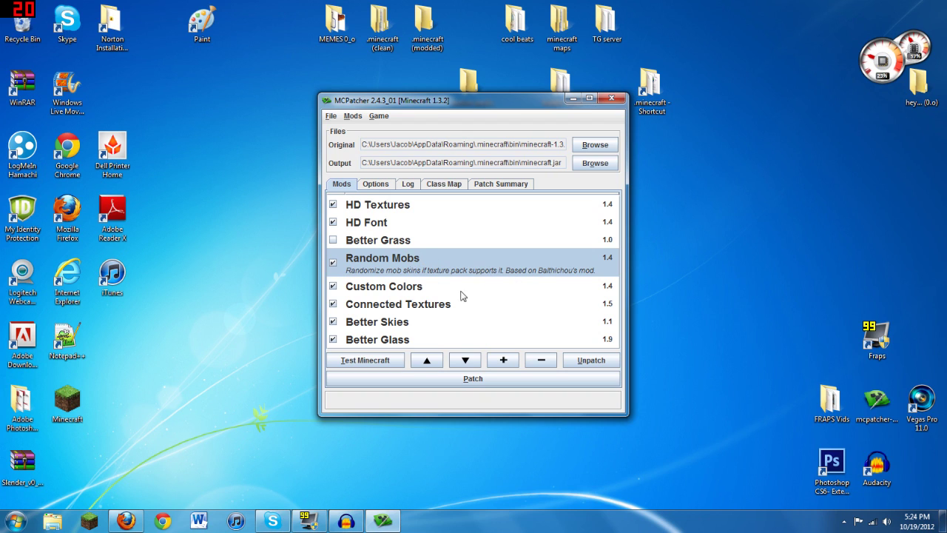
pyautogui.click(437, 293)
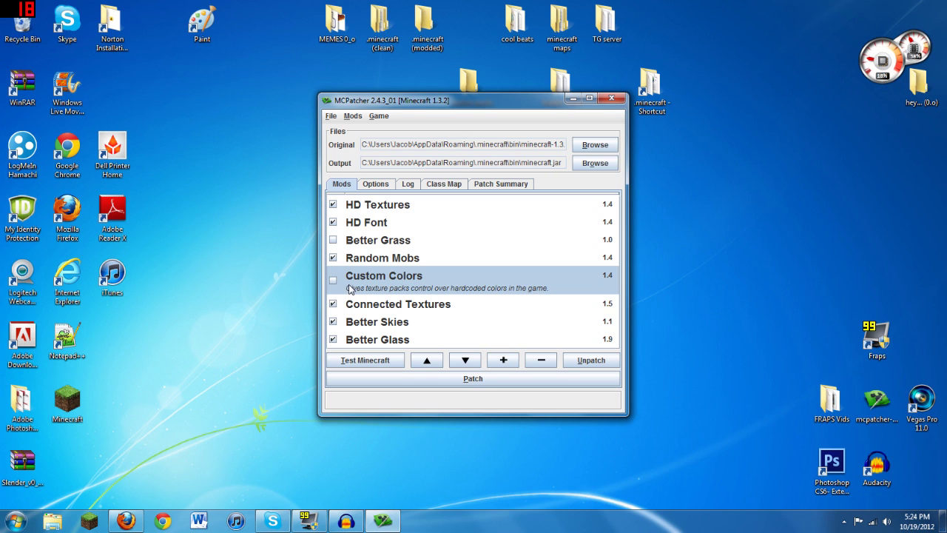
pyautogui.click(382, 260)
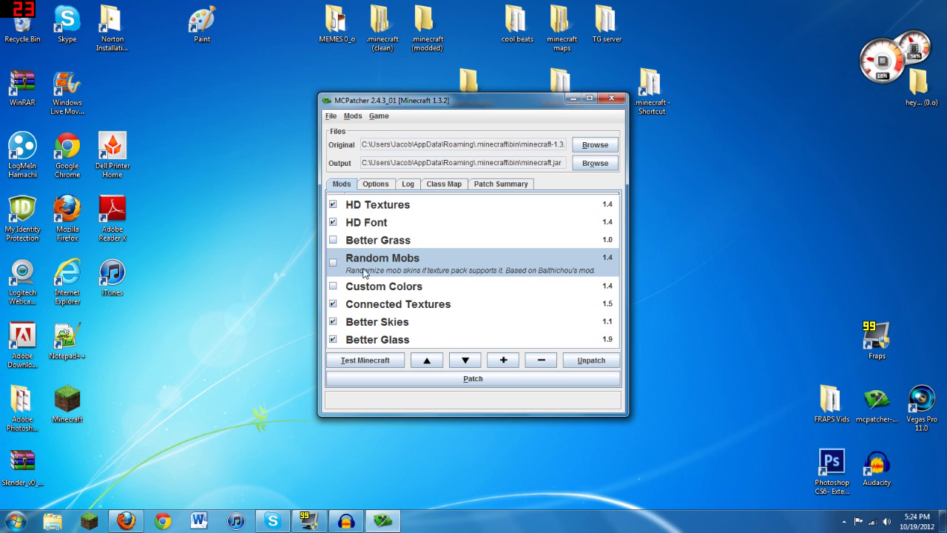
pyautogui.click(471, 307)
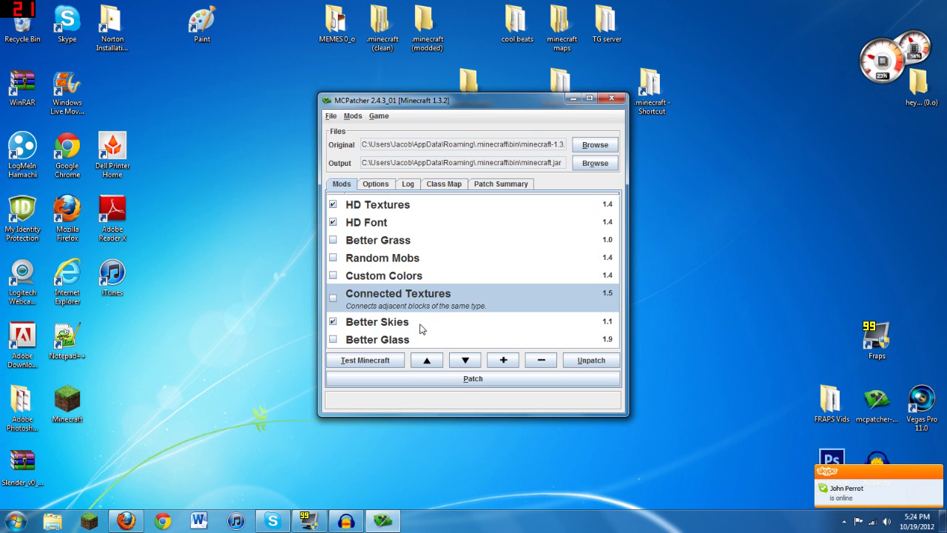
pyautogui.click(376, 330)
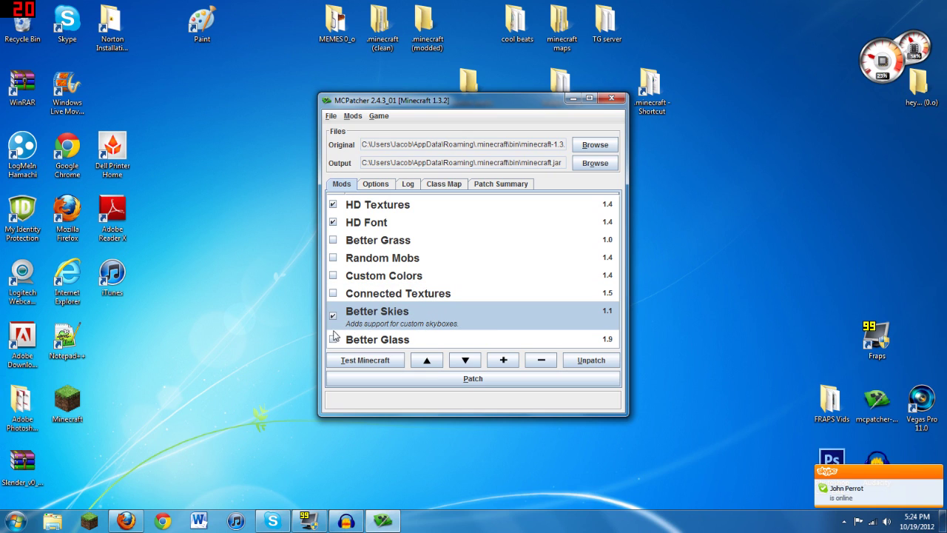
pyautogui.click(370, 341)
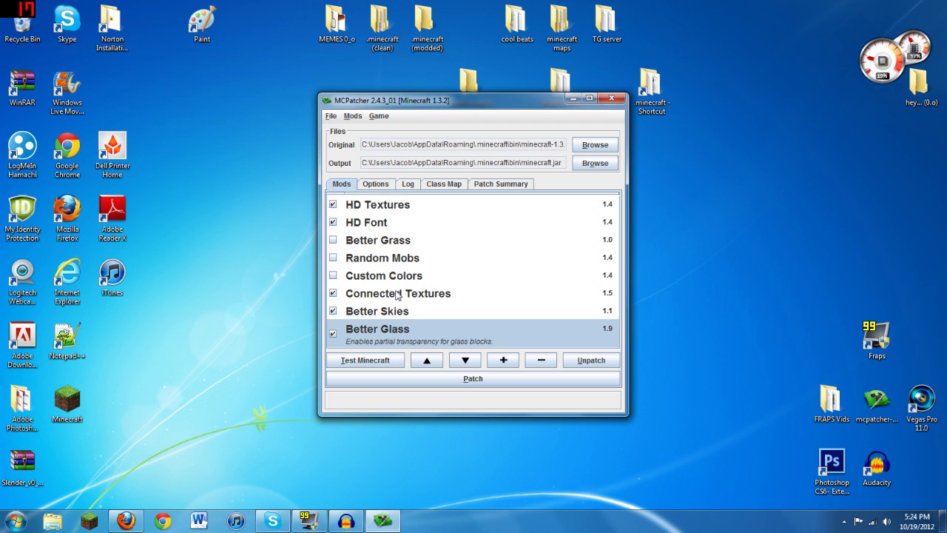
# Re-enable Connected Textures and Better Glass, patch minecraft.jar, and test-launch the patched Minecraft.
pyautogui.click(333, 293)
pyautogui.click(333, 339)
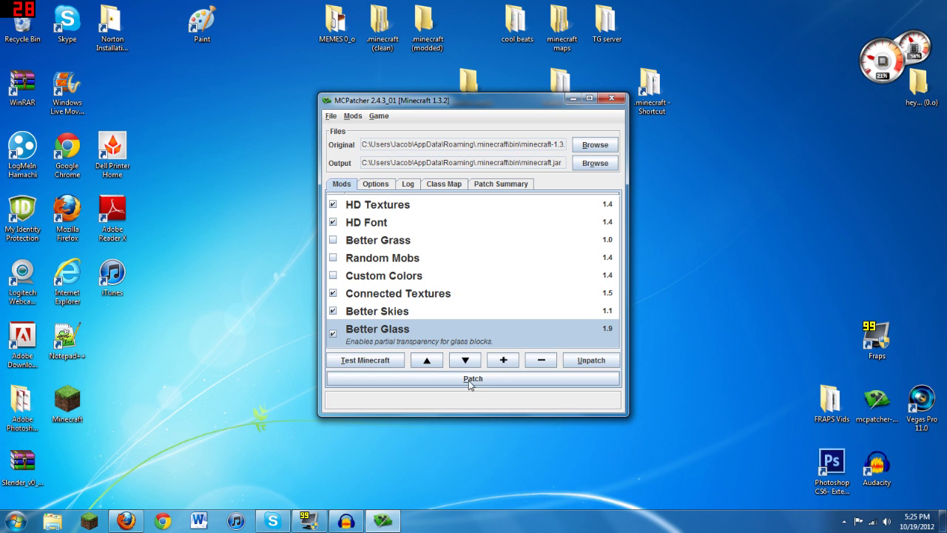
pyautogui.click(492, 381)
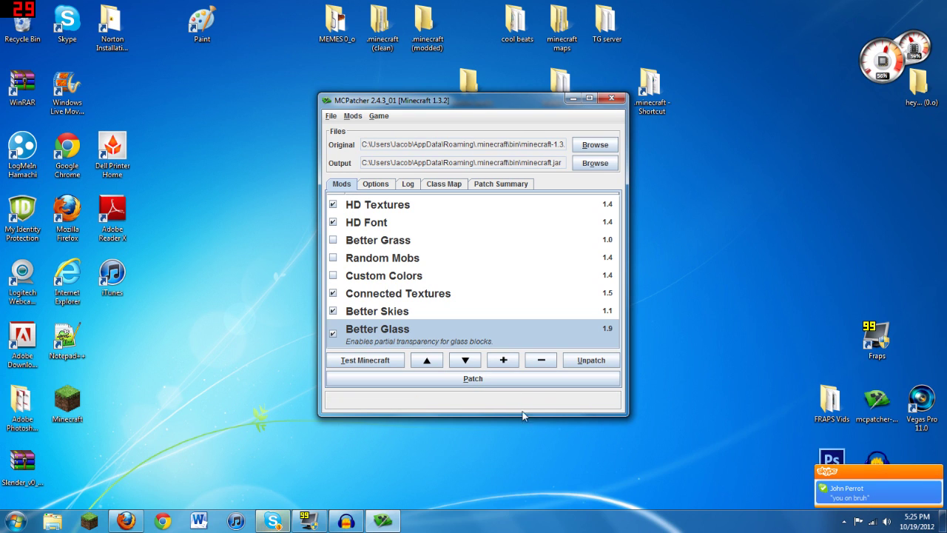
pyautogui.click(355, 360)
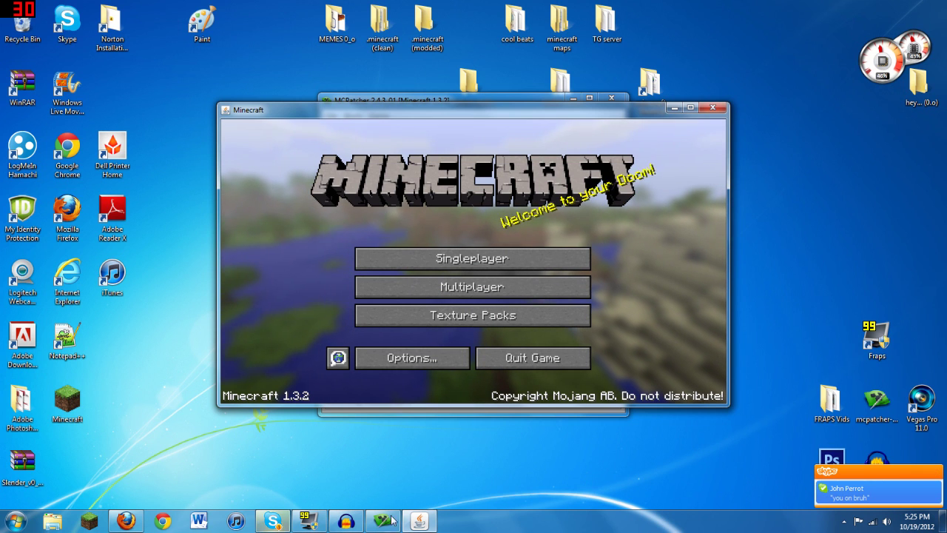
# Open a contact's Skype conversation and send a short 'yes' reply.
pyautogui.click(272, 522)
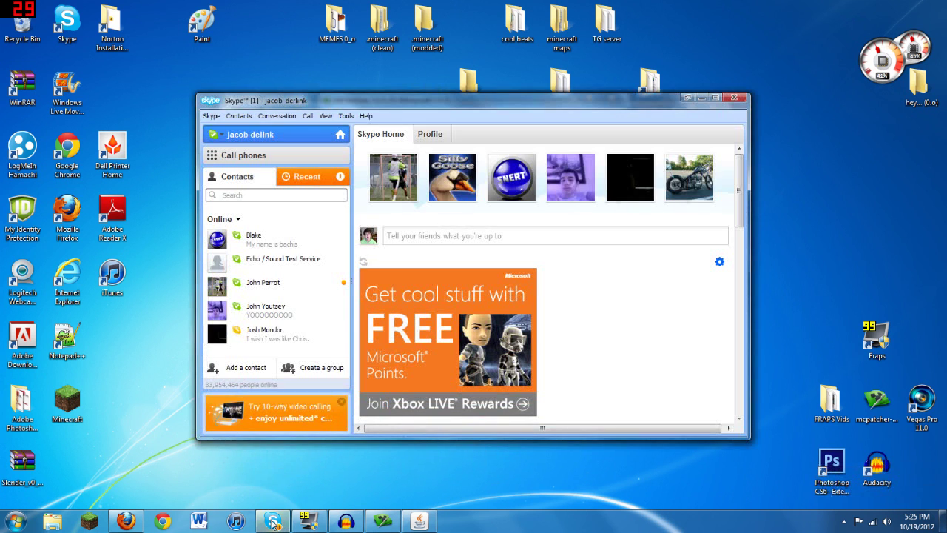
pyautogui.click(281, 284)
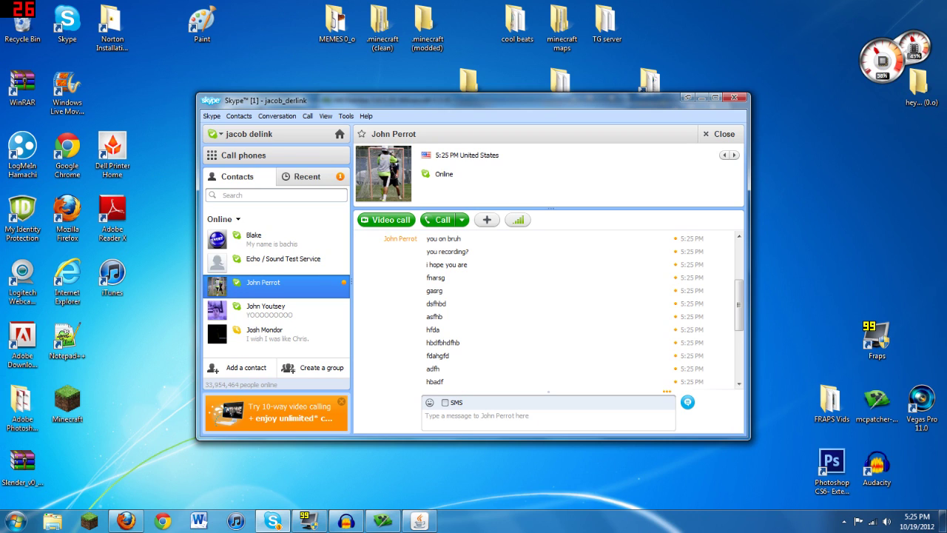
pyautogui.click(426, 415)
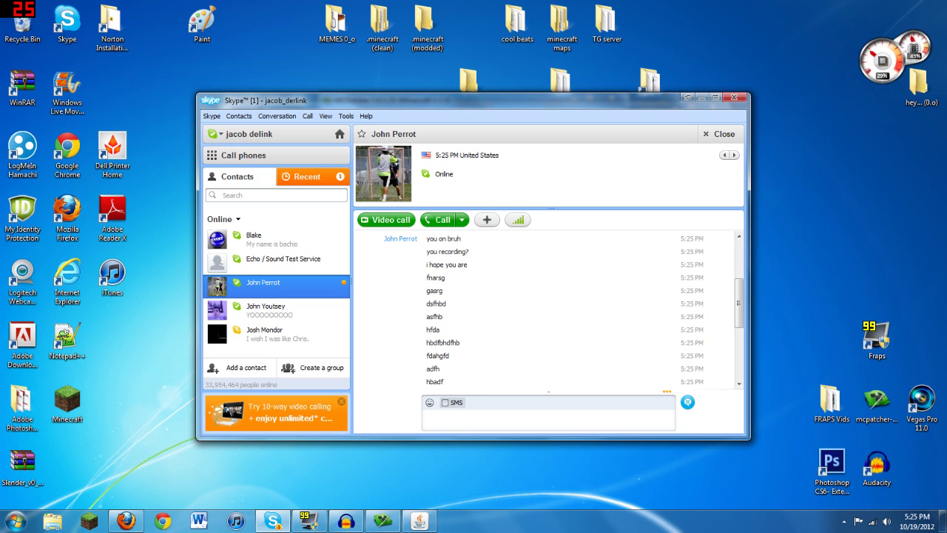
pyautogui.moveTo(741, 304); pyautogui.dragTo(741, 355)
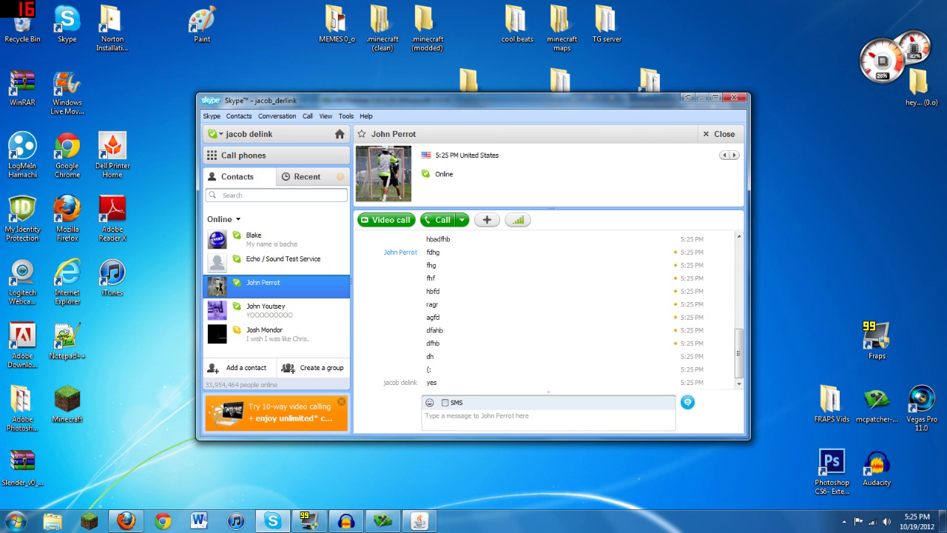
# Set the Skype status to Invisible and minimise Skype to show Minecraft.
pyautogui.click(214, 134)
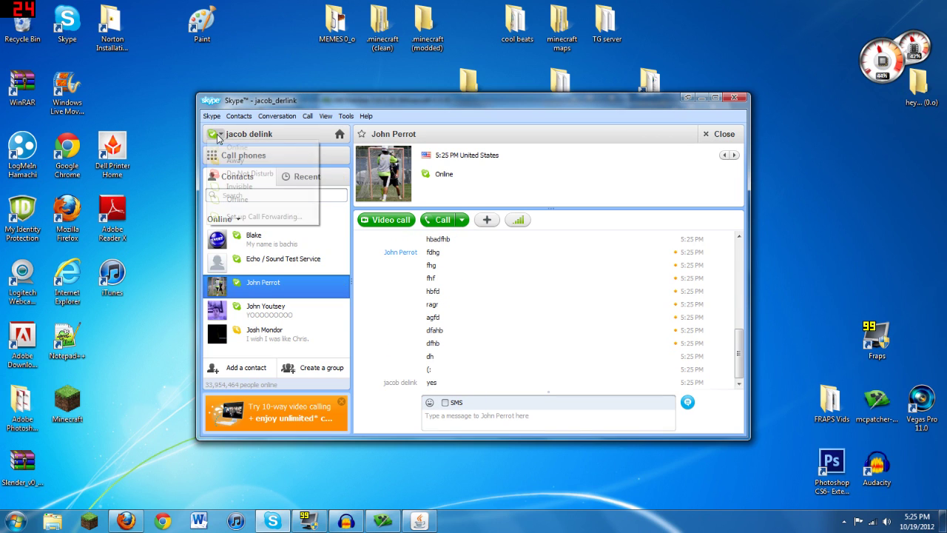
pyautogui.click(241, 187)
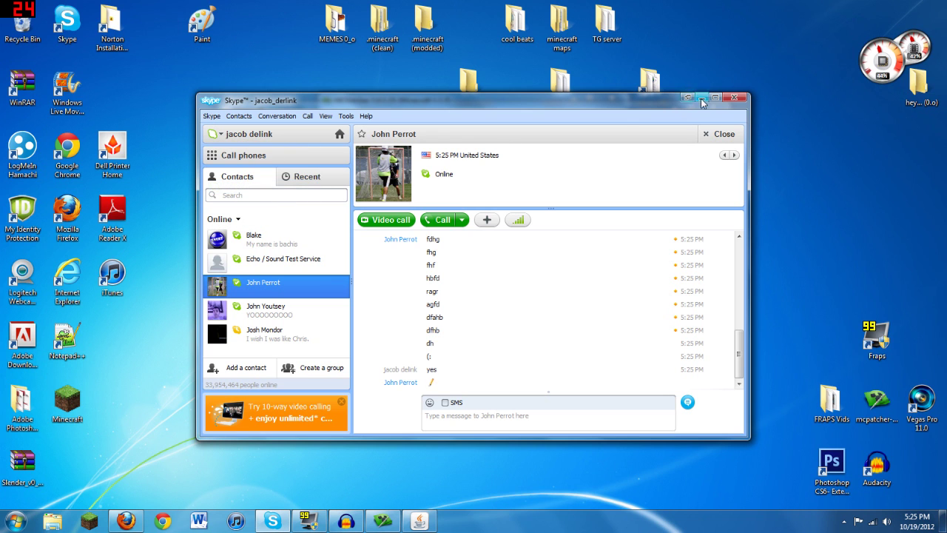
pyautogui.click(734, 97)
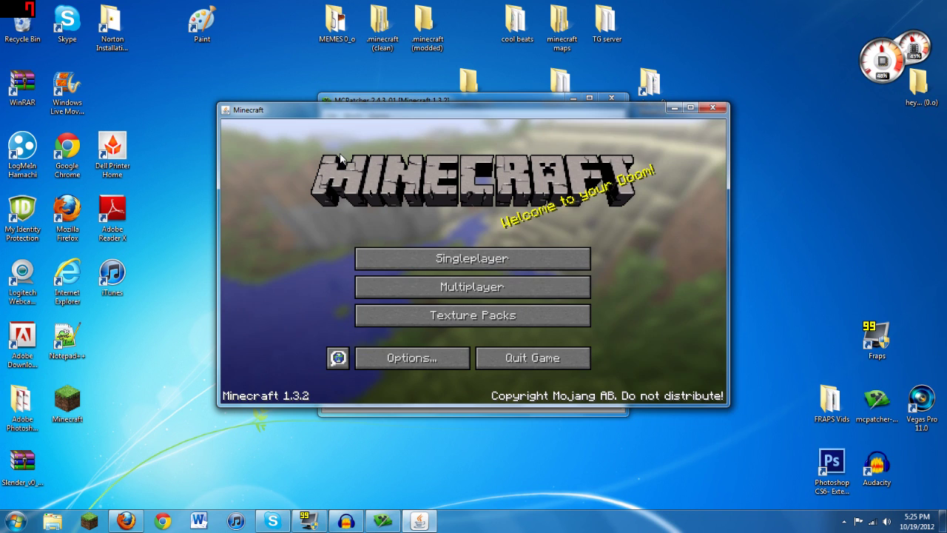
# Quit Minecraft from its title screen and close the MCPatcher window.
pyautogui.click(454, 260)
pyautogui.click(566, 381)
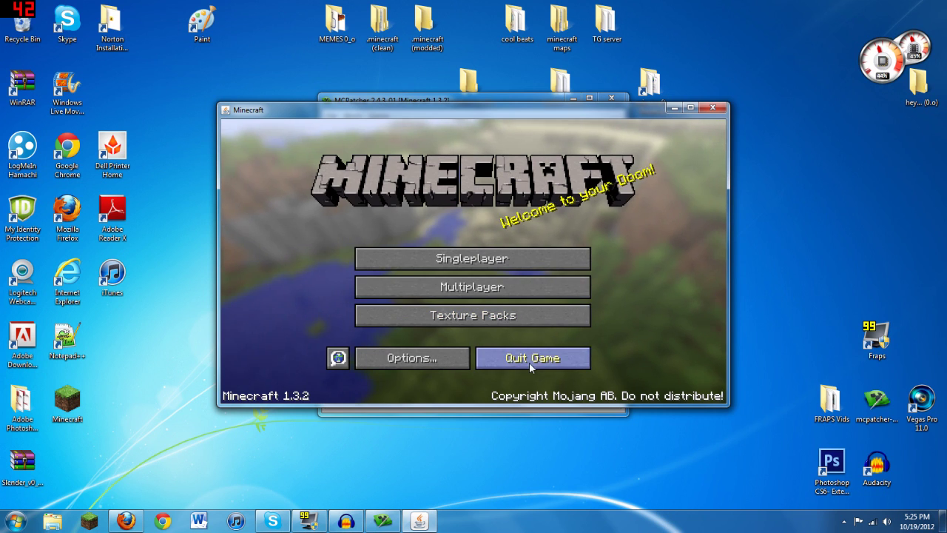
pyautogui.click(529, 362)
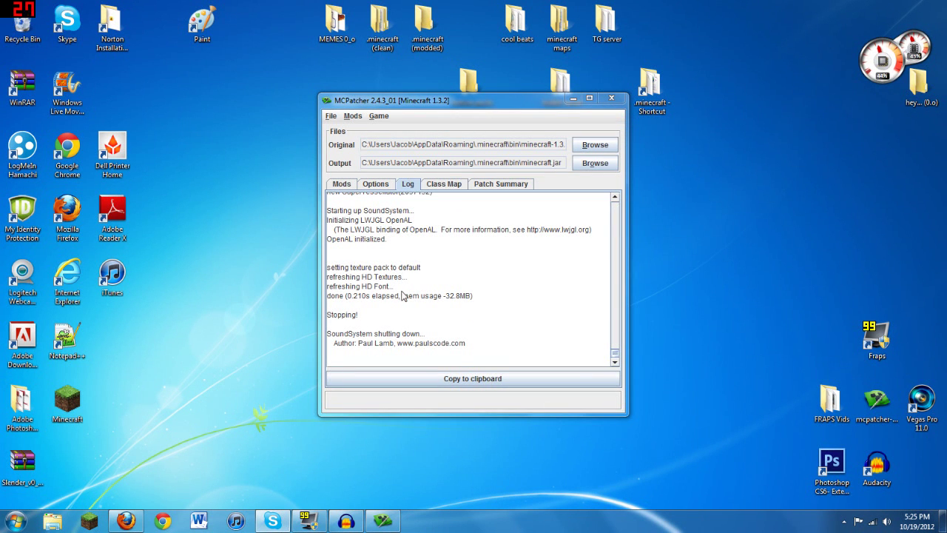
pyautogui.click(613, 102)
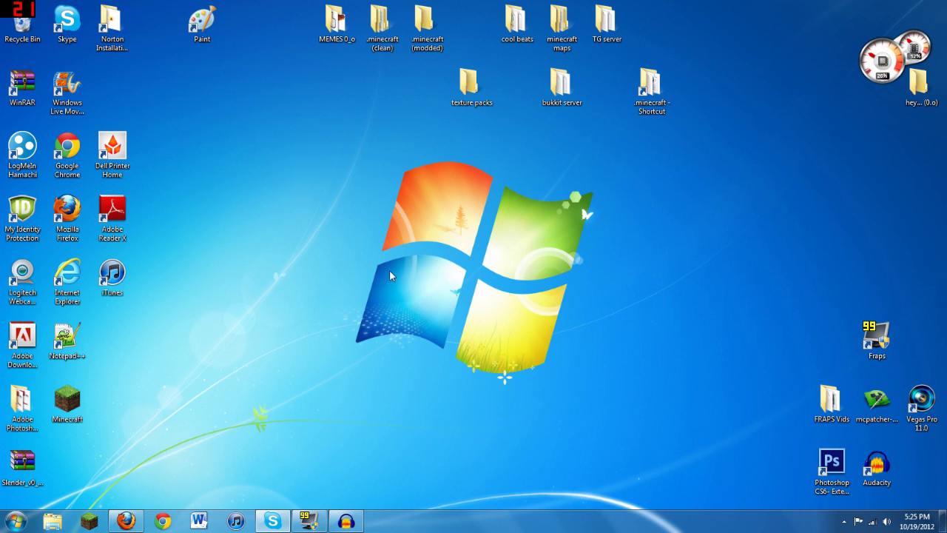
# Switch to the BDcraft Download Texturepacks tab and scroll to the Sphax PureBDcraft pack list.
pyautogui.click(127, 522)
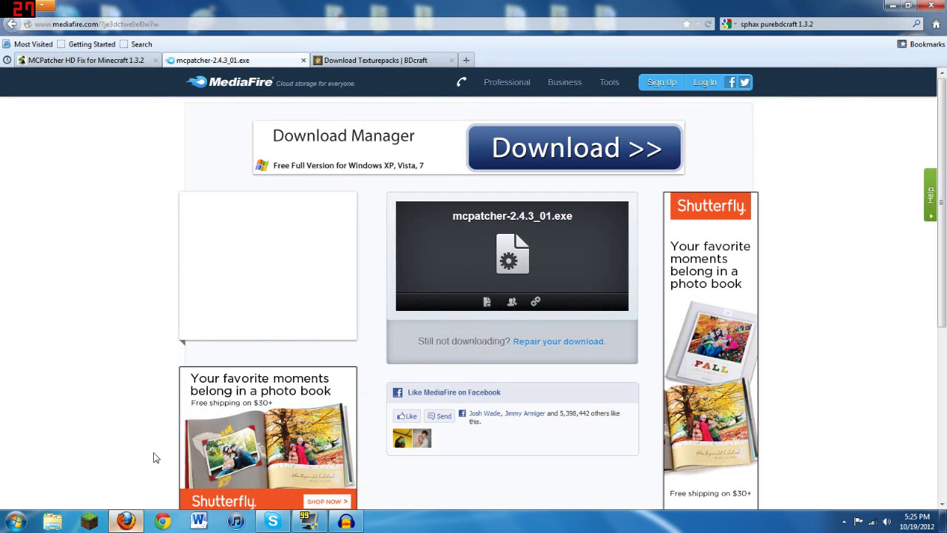
pyautogui.click(377, 60)
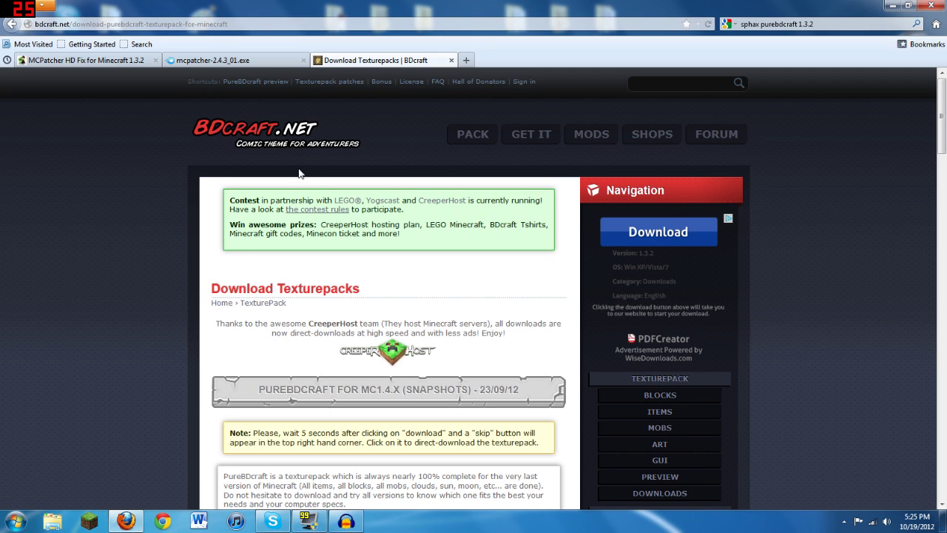
pyautogui.scroll(-3, 408, 353)
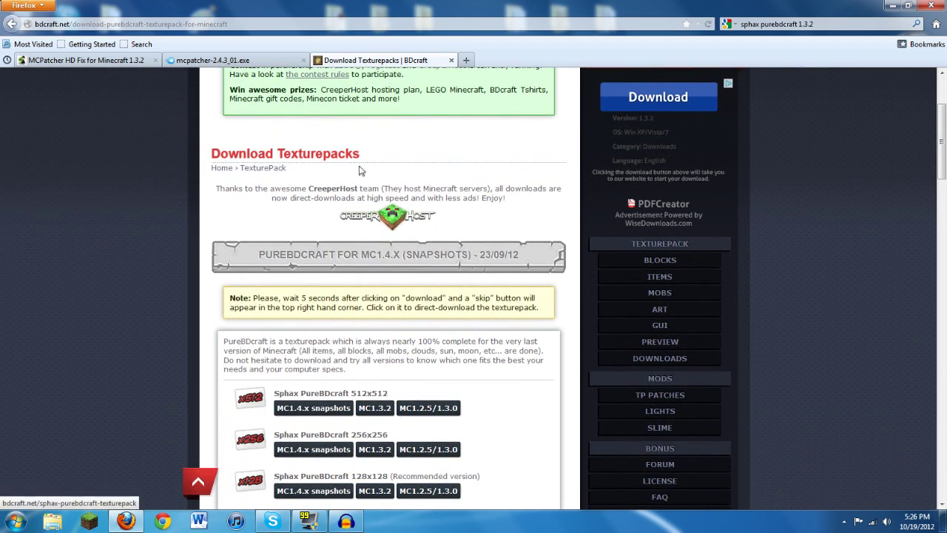
pyautogui.scroll(-5, 348, 224)
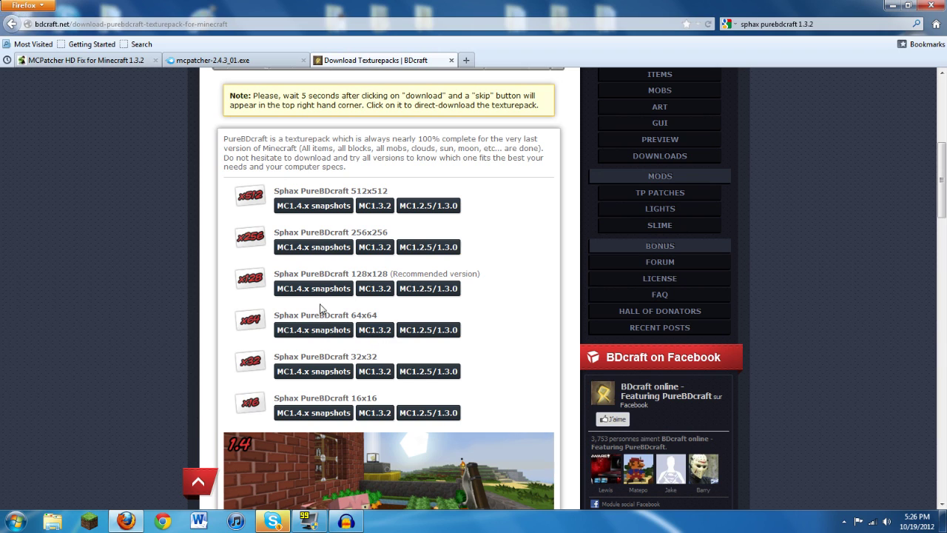
# Download the MC1.3.2 Sphax PureBDcraft 64x64 zip, skipping the adf.ly ad and saving the file.
pyautogui.click(375, 331)
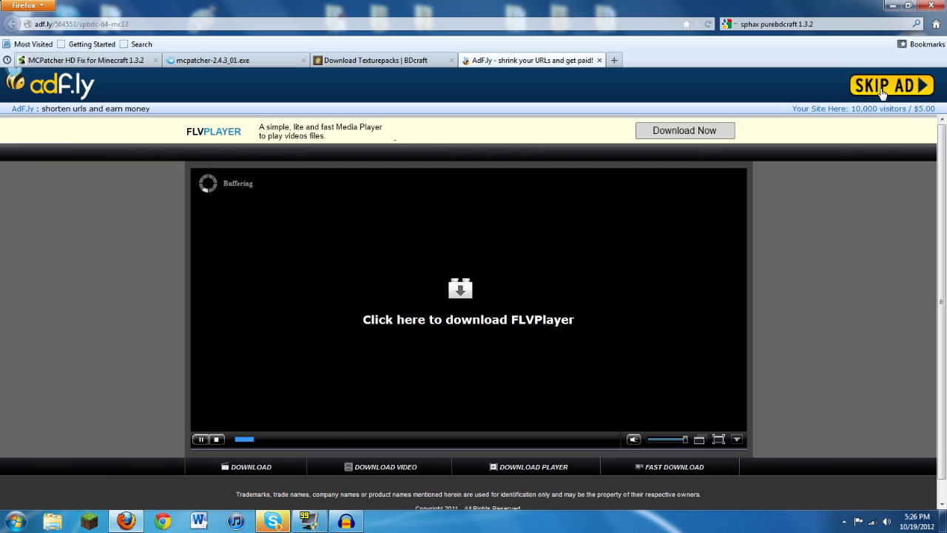
pyautogui.click(881, 89)
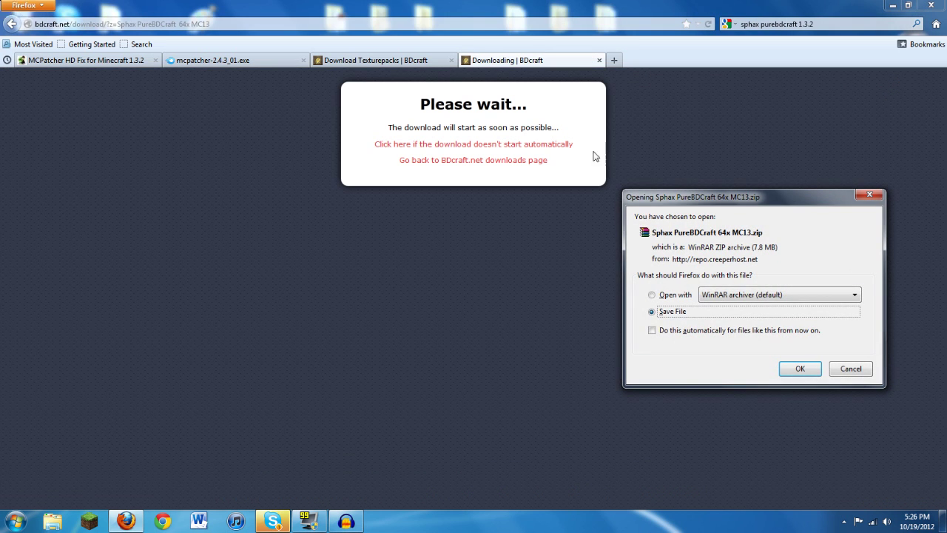
pyautogui.click(798, 369)
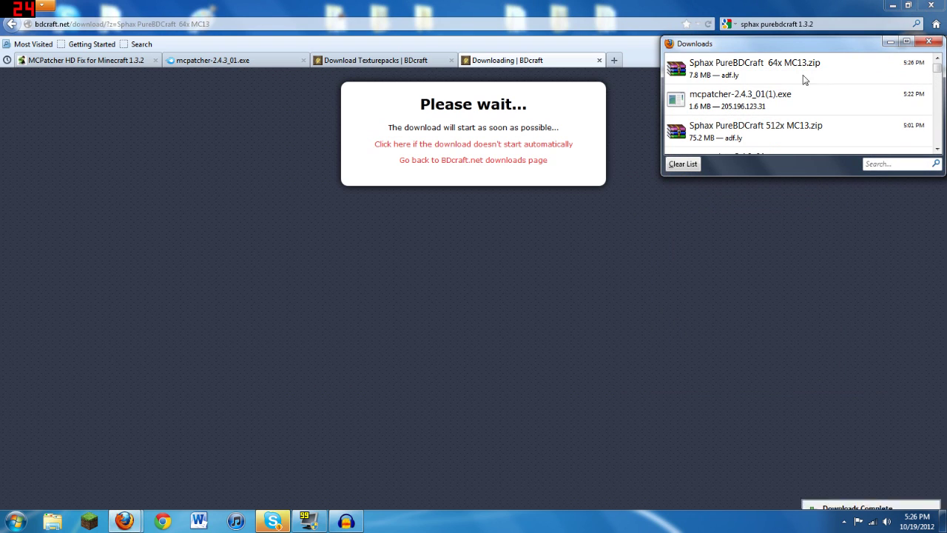
# Move Sphax PureBDCraft 64x MC13.zip from Downloads into the desktop texture packs folder and close Downloads.
pyautogui.click(893, 6)
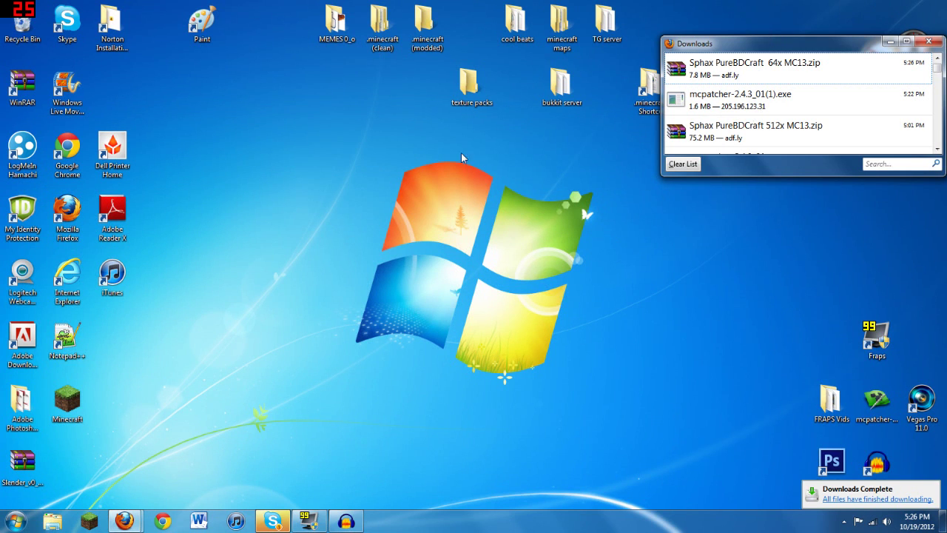
pyautogui.moveTo(471, 85)
pyautogui.mouseDown()
pyautogui.moveTo(395, 111)
pyautogui.moveTo(388, 145)
pyautogui.moveTo(338, 215)
pyautogui.mouseUp()
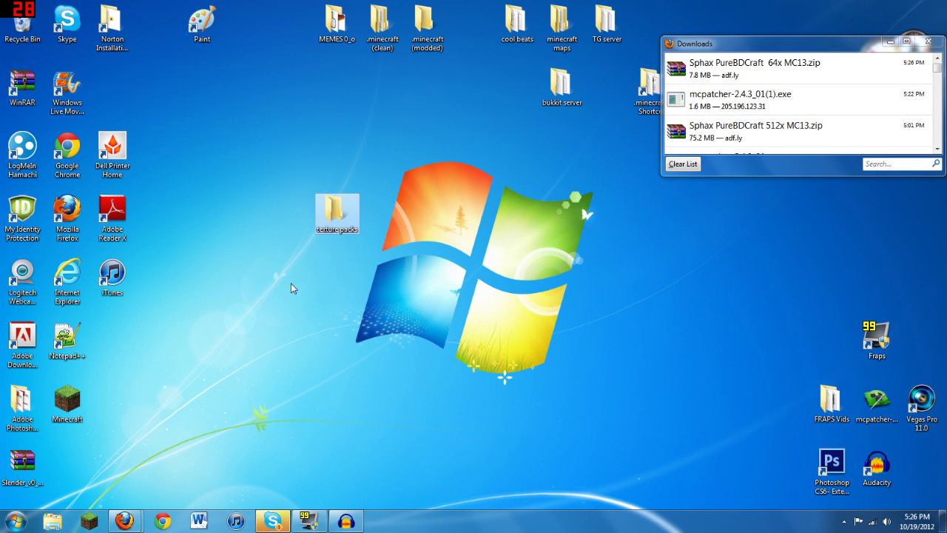
pyautogui.moveTo(723, 75)
pyautogui.mouseDown()
pyautogui.moveTo(636, 93)
pyautogui.moveTo(342, 215)
pyautogui.mouseUp()
pyautogui.doubleClick(342, 217)
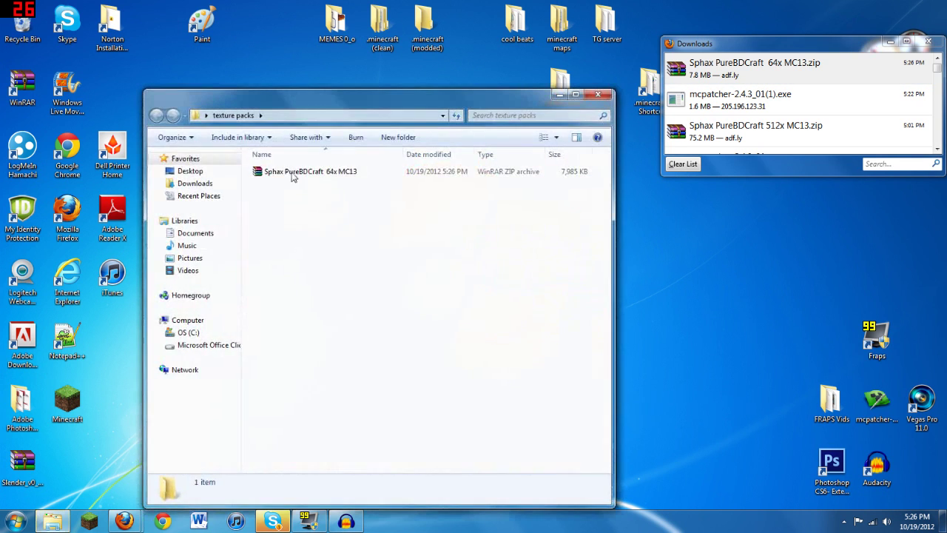
pyautogui.click(590, 102)
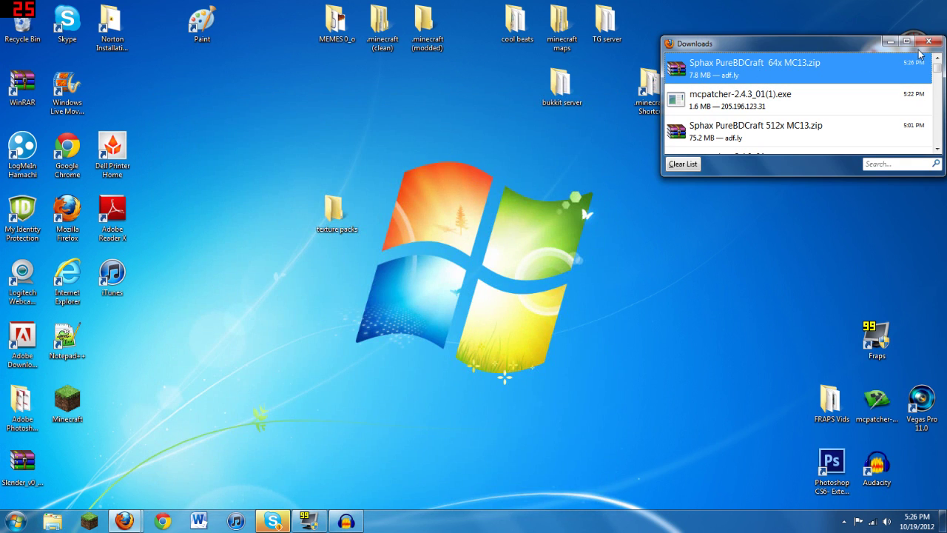
pyautogui.click(929, 42)
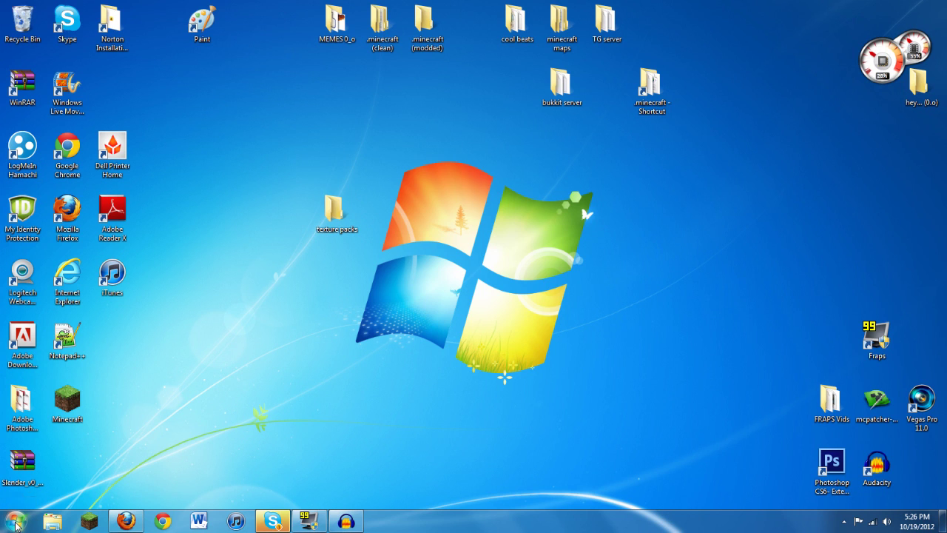
# Search %appdata% from the Start Menu to open the Roaming folder.
pyautogui.click(17, 523)
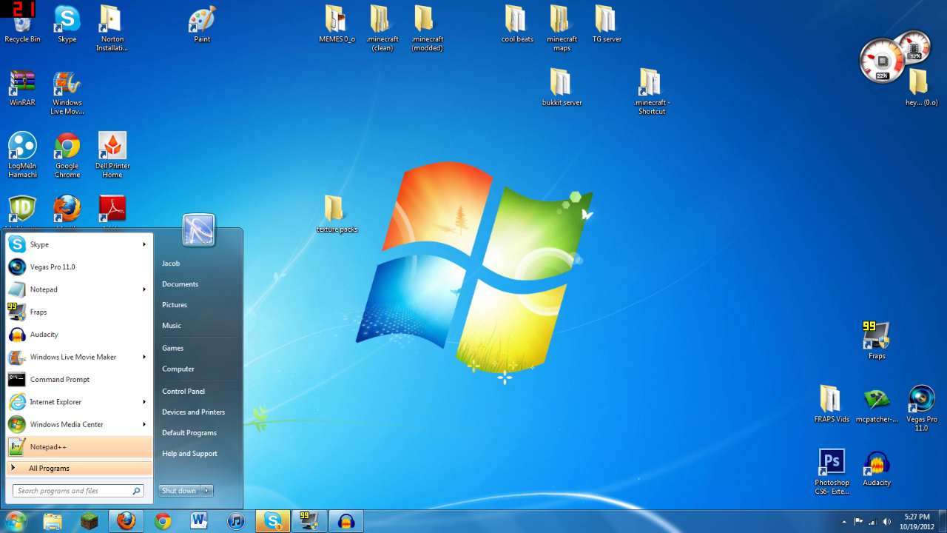
pyautogui.write('%app')
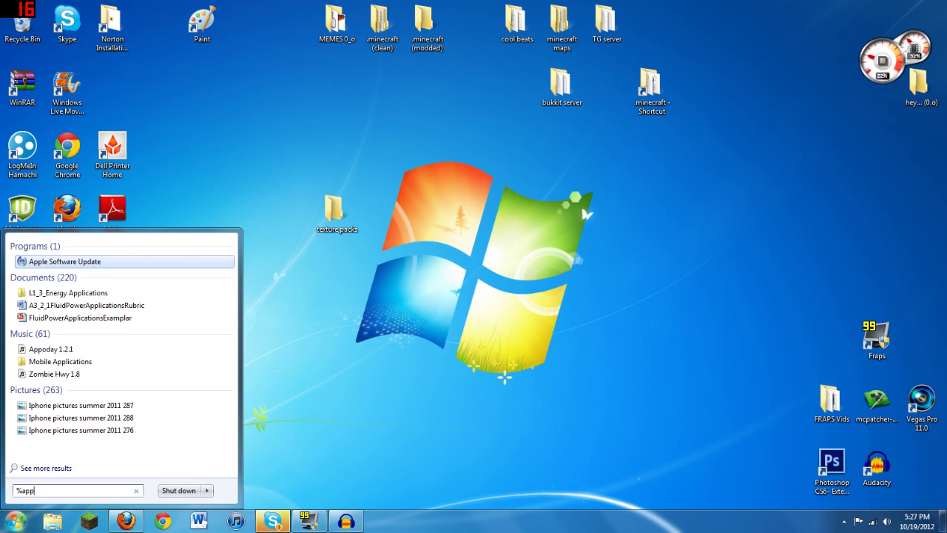
pyautogui.write('data')
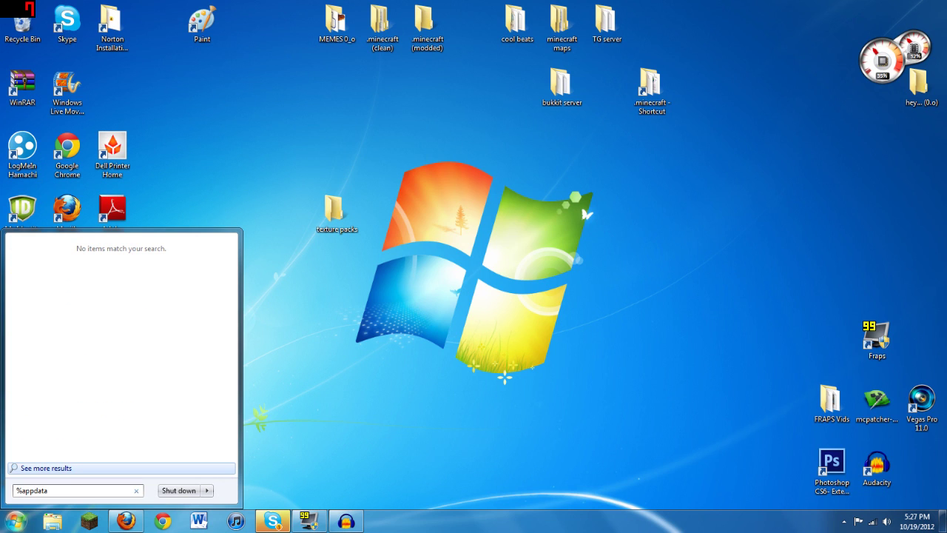
pyautogui.write('%')
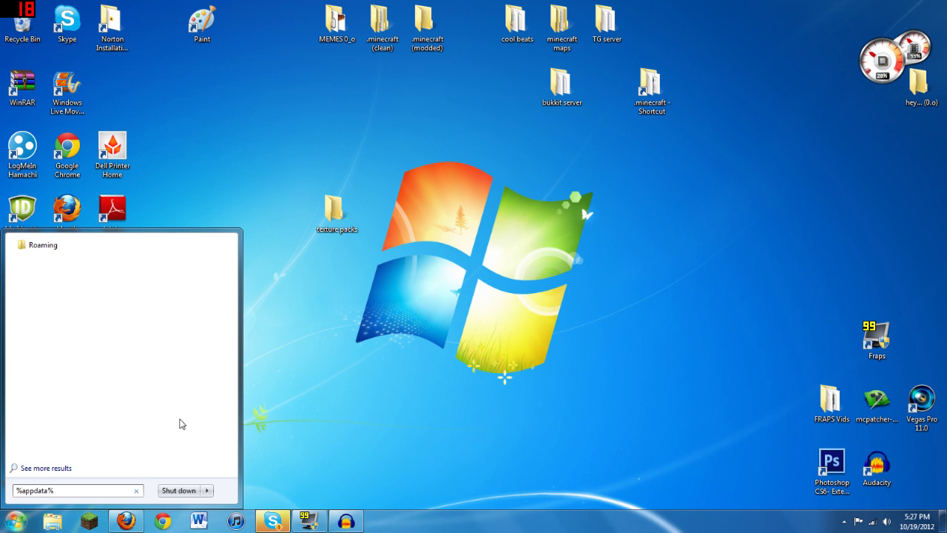
pyautogui.press('Return')
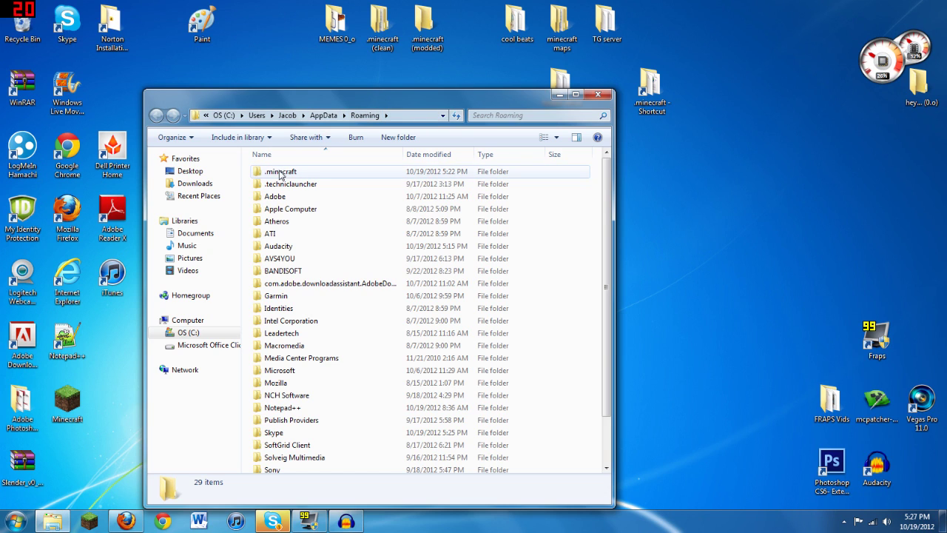
# Create a shortcut to the .minecraft folder and place it on the desktop.
pyautogui.click(281, 173)
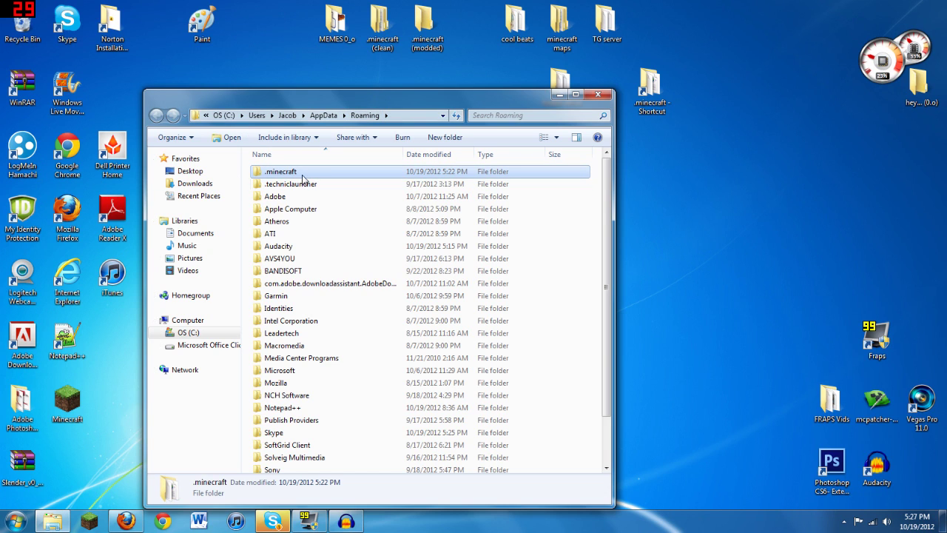
pyautogui.rightClick(304, 172)
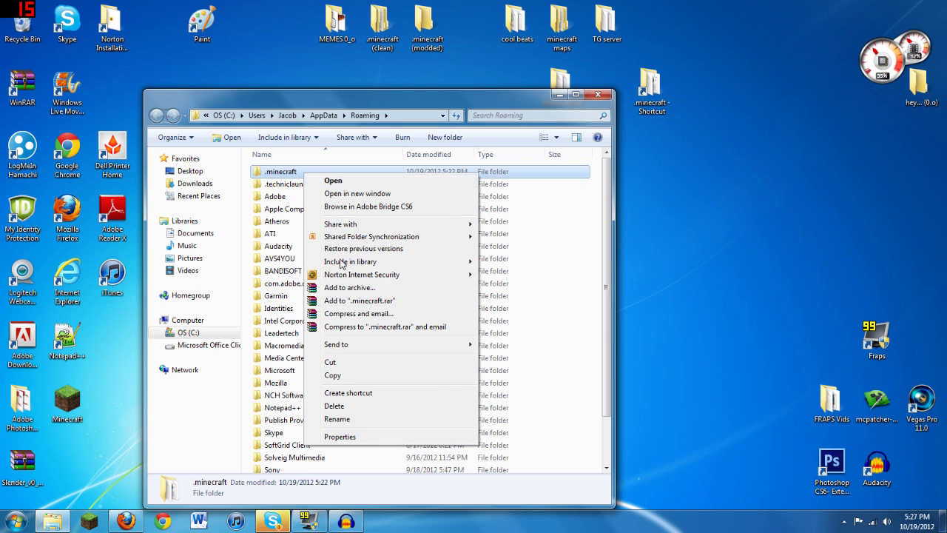
pyautogui.click(351, 395)
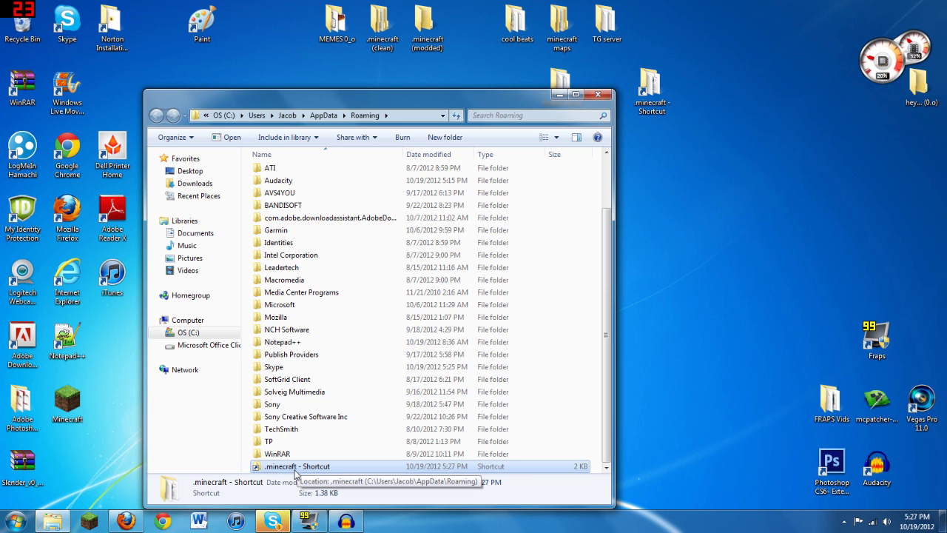
pyautogui.moveTo(296, 468)
pyautogui.mouseDown()
pyautogui.moveTo(399, 374)
pyautogui.moveTo(696, 250)
pyautogui.moveTo(680, 137)
pyautogui.moveTo(666, 118)
pyautogui.moveTo(681, 146)
pyautogui.moveTo(399, 470)
pyautogui.moveTo(251, 511)
pyautogui.moveTo(296, 472)
pyautogui.mouseUp()
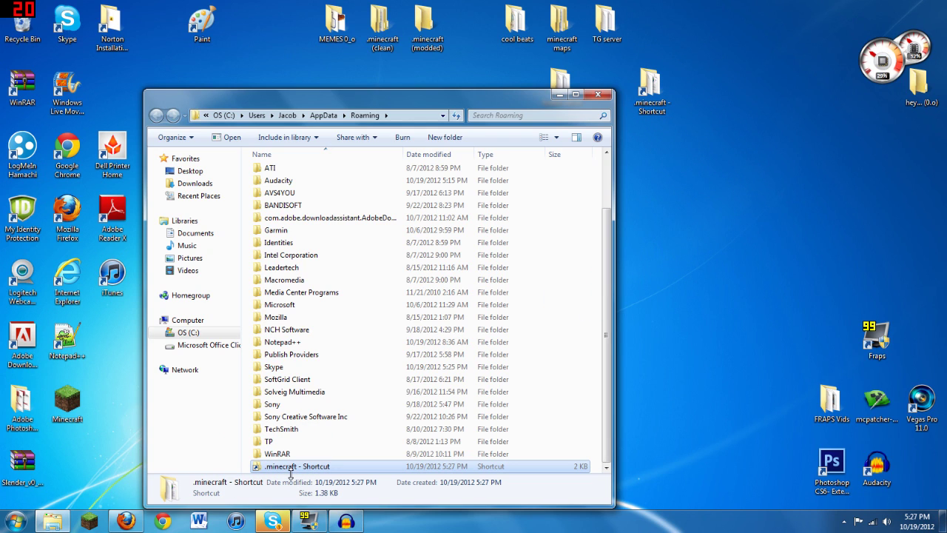
# Delete the leftover '.minecraft - Shortcut' from the Roaming folder.
pyautogui.press('Delete')
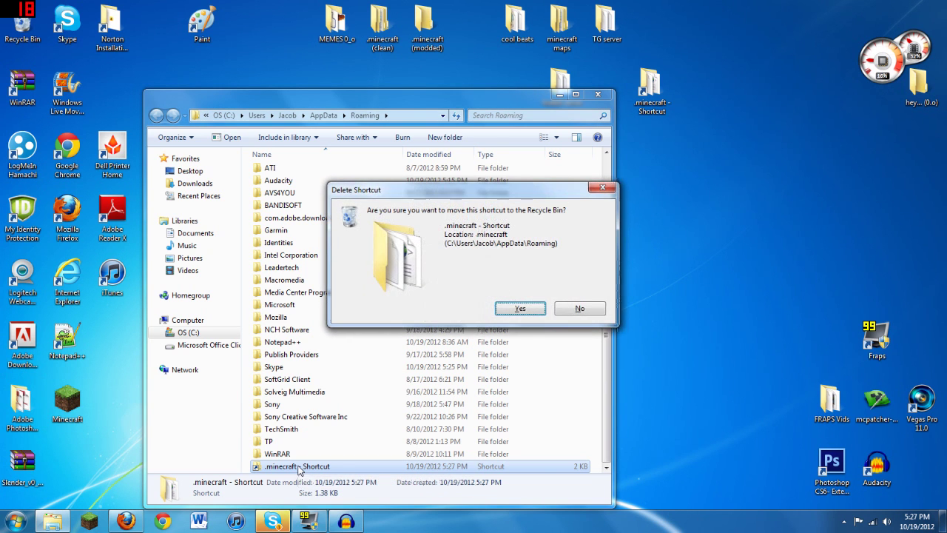
pyautogui.click(531, 312)
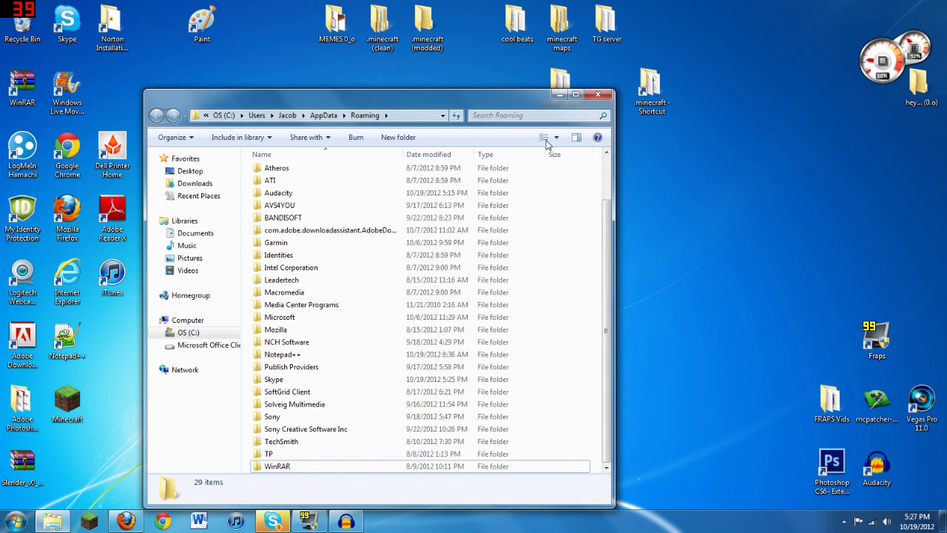
pyautogui.click(596, 95)
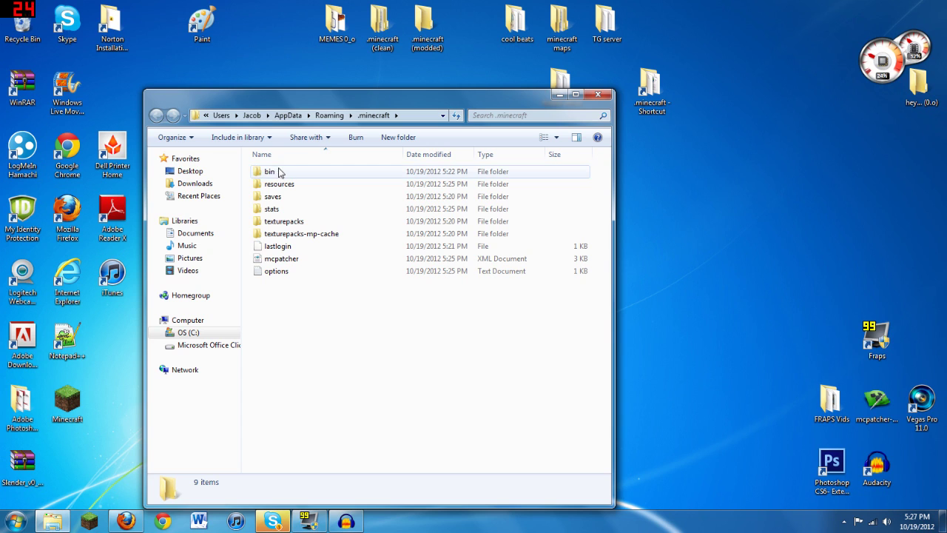
# Open .minecraft\texturepacks and the desktop texture packs folder side by side.
pyautogui.doubleClick(309, 223)
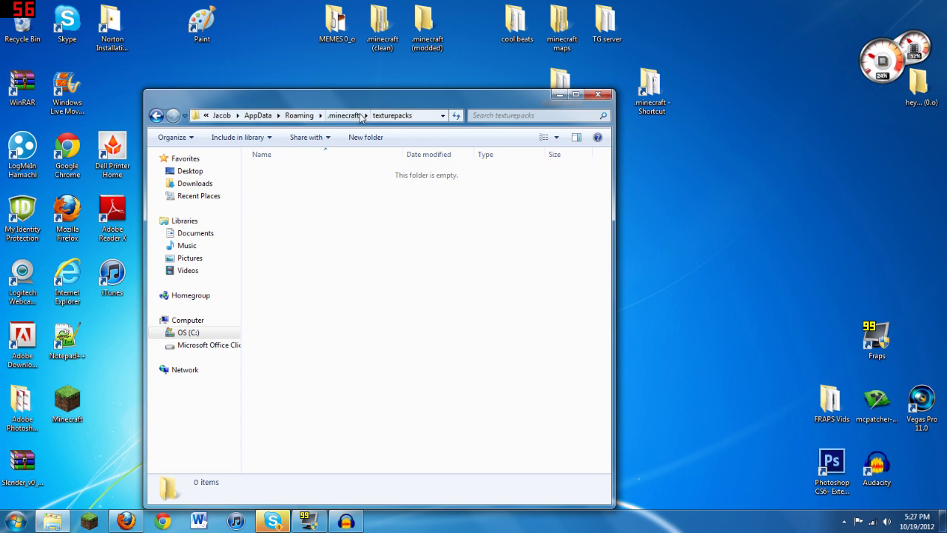
pyautogui.moveTo(367, 103)
pyautogui.mouseDown()
pyautogui.moveTo(303, 152)
pyautogui.moveTo(308, 274)
pyautogui.moveTo(307, 254)
pyautogui.mouseUp()
pyautogui.moveTo(330, 210)
pyautogui.mouseDown()
pyautogui.moveTo(662, 179)
pyautogui.moveTo(692, 213)
pyautogui.mouseUp()
pyautogui.moveTo(334, 250); pyautogui.dragTo(402, 98)
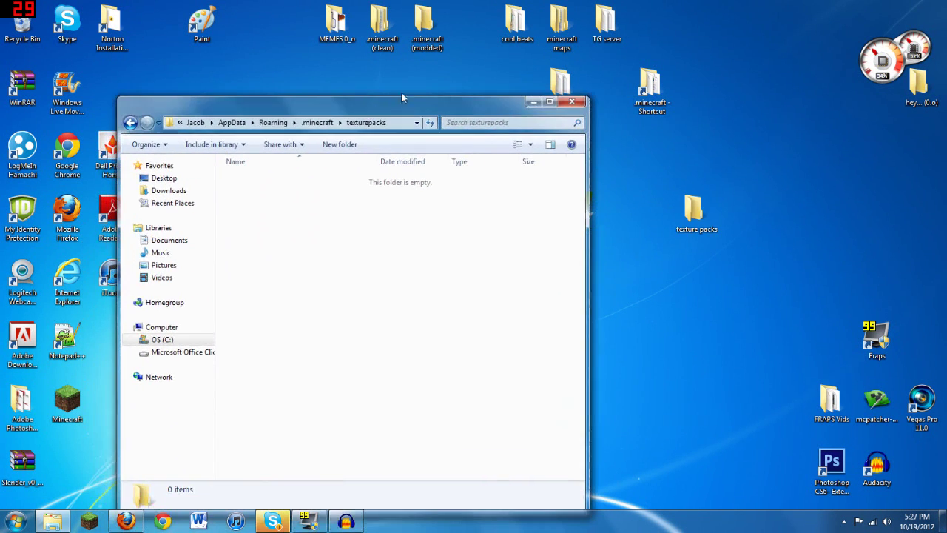
pyautogui.doubleClick(696, 214)
pyautogui.moveTo(346, 17)
pyautogui.mouseDown()
pyautogui.moveTo(636, 41)
pyautogui.moveTo(870, 112)
pyautogui.moveTo(835, 113)
pyautogui.mouseUp()
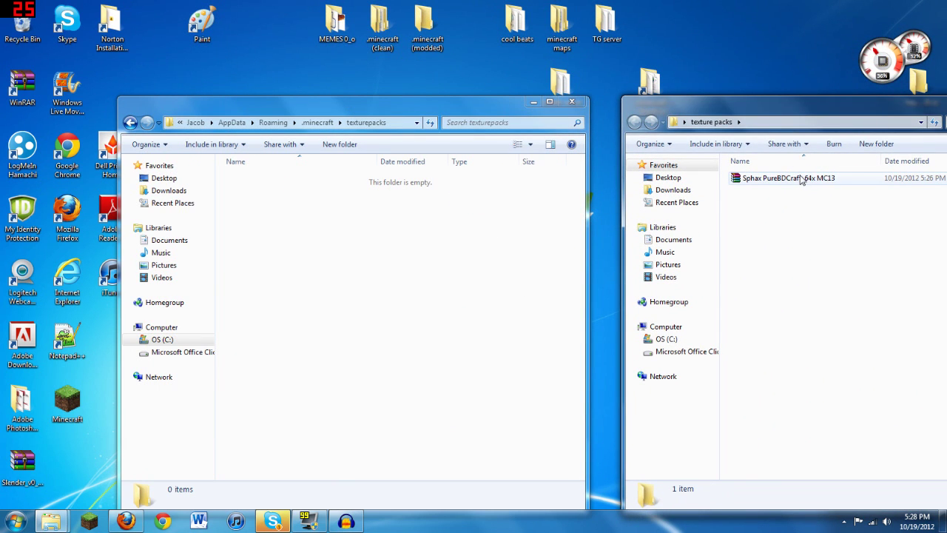
# Move the Sphax PureBDCraft 64x MC13 ZIP into texturepacks and close the folder windows.
pyautogui.moveTo(804, 185)
pyautogui.mouseDown()
pyautogui.moveTo(425, 201)
pyautogui.moveTo(276, 248)
pyautogui.moveTo(269, 261)
pyautogui.mouseUp()
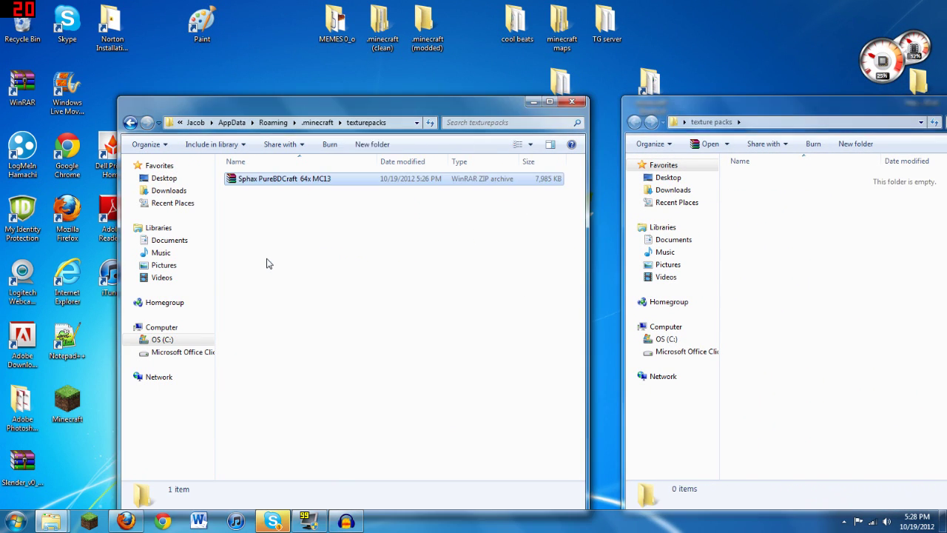
pyautogui.click(265, 218)
pyautogui.moveTo(876, 113); pyautogui.dragTo(593, 113)
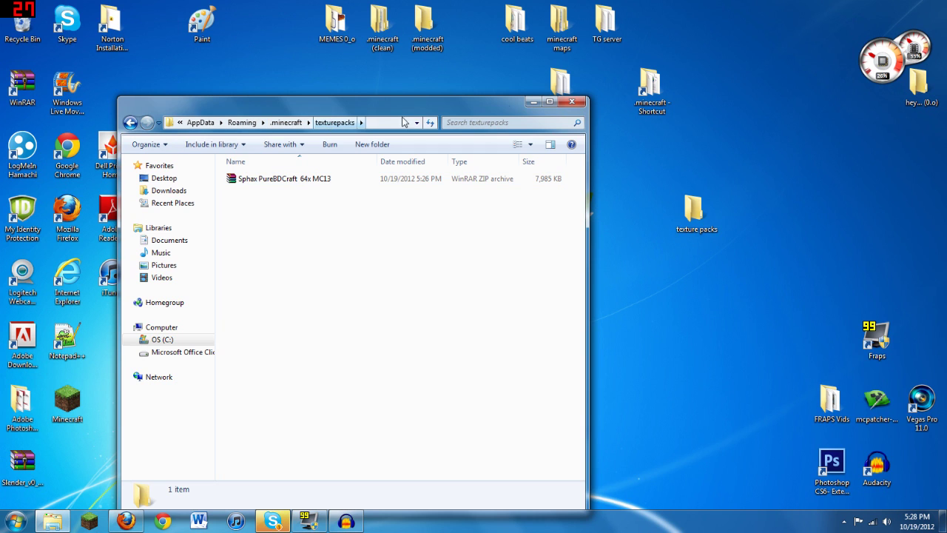
pyautogui.click(574, 102)
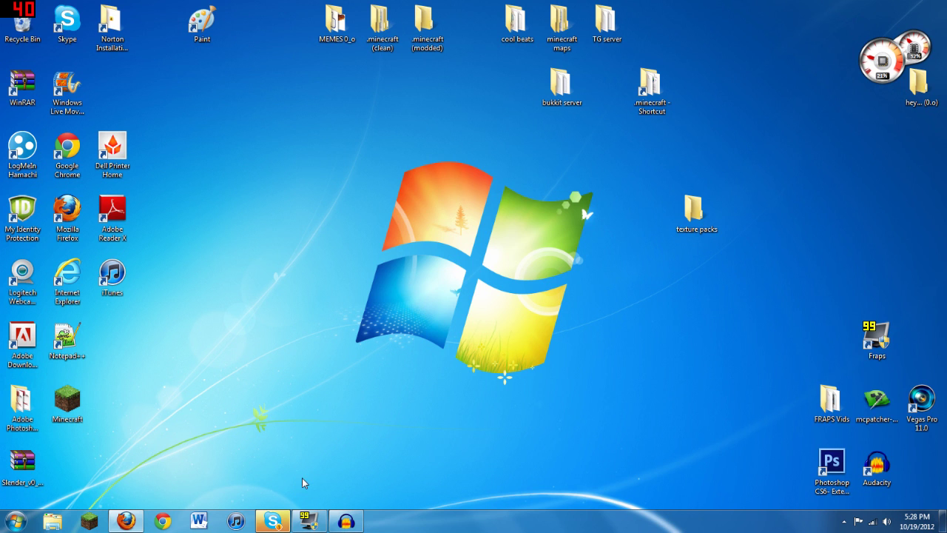
# Launch MCPatcher and patch minecraft.jar with HD Textures, HD Font, Connected Textures, Better Skies and Better Glass.
pyautogui.doubleClick(880, 404)
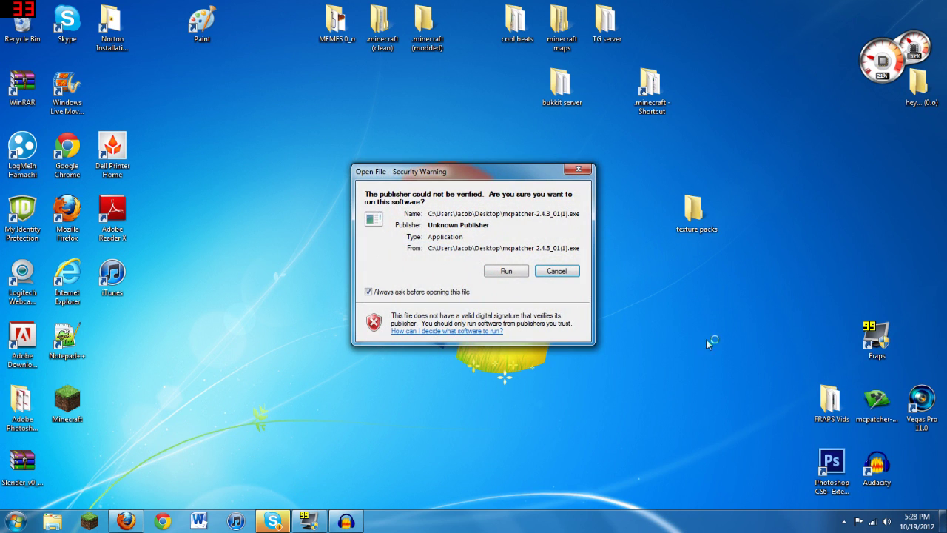
pyautogui.click(505, 273)
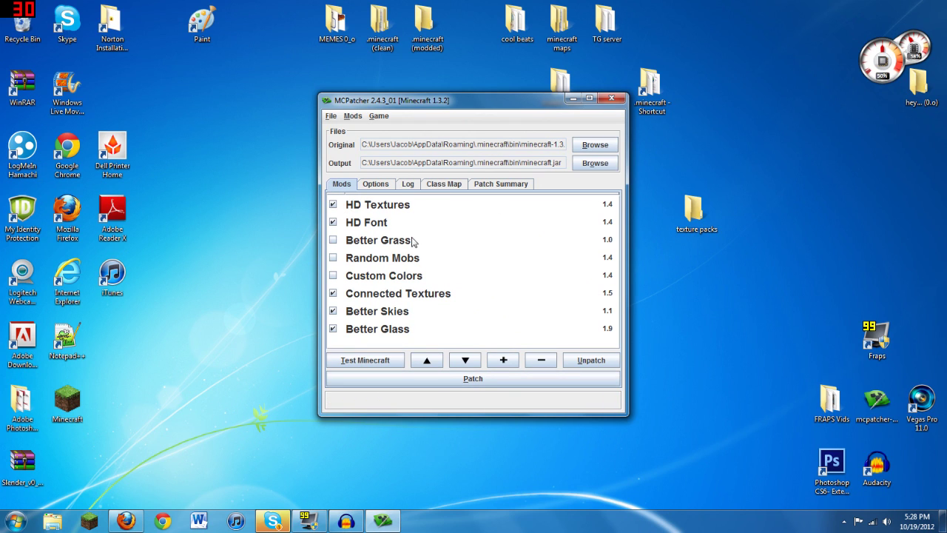
pyautogui.click(457, 378)
# Close MCPatcher and log in through the Minecraft Launcher to start the game.
pyautogui.click(610, 101)
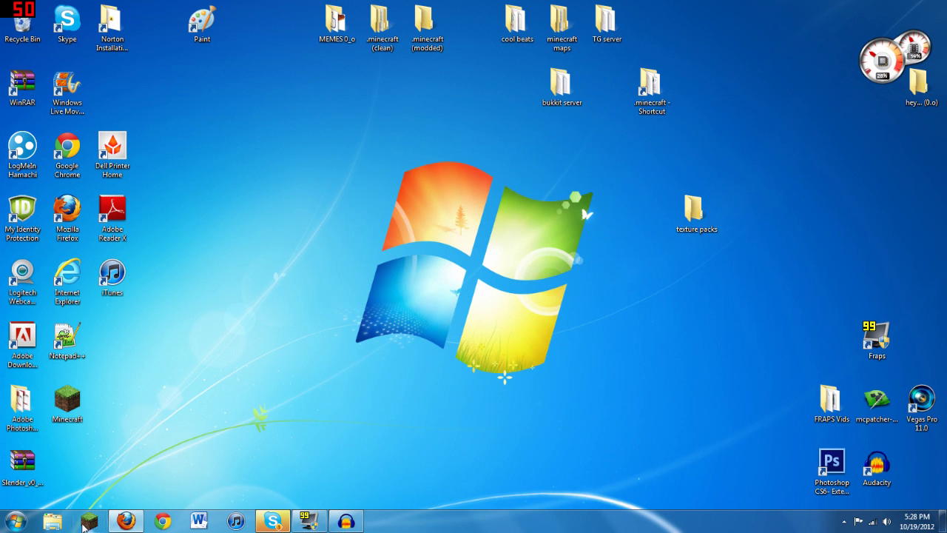
pyautogui.click(89, 522)
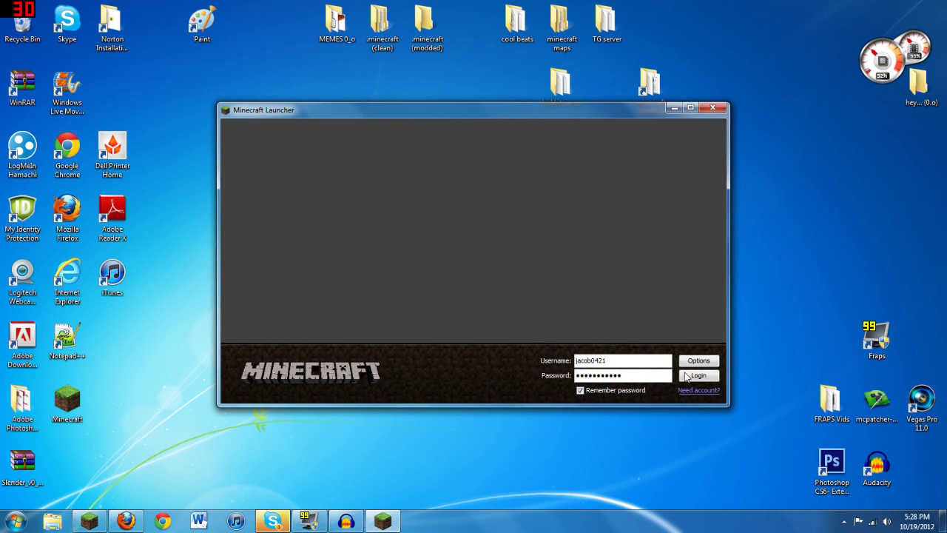
pyautogui.click(690, 376)
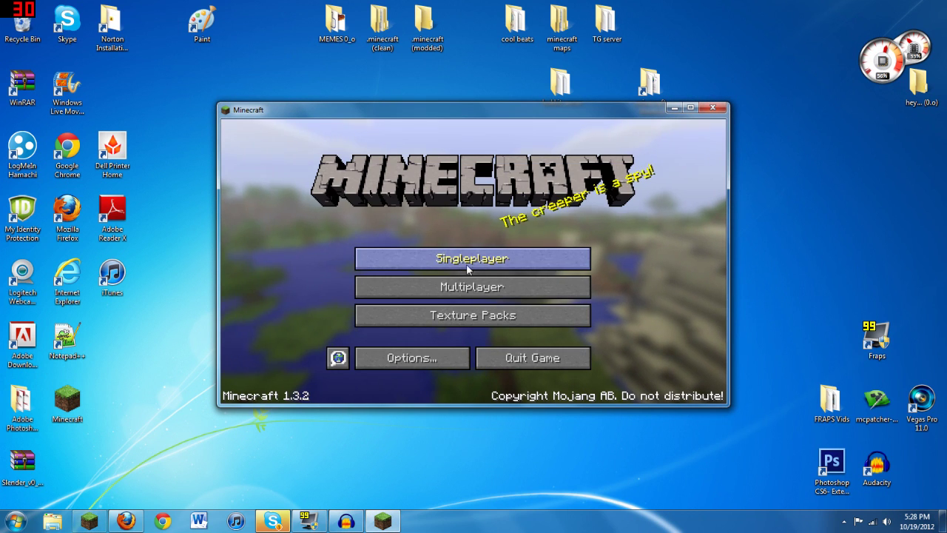
# Select the Sphax PureBDCraft 64x MC13 texture pack and return to the title menu.
pyautogui.click(477, 318)
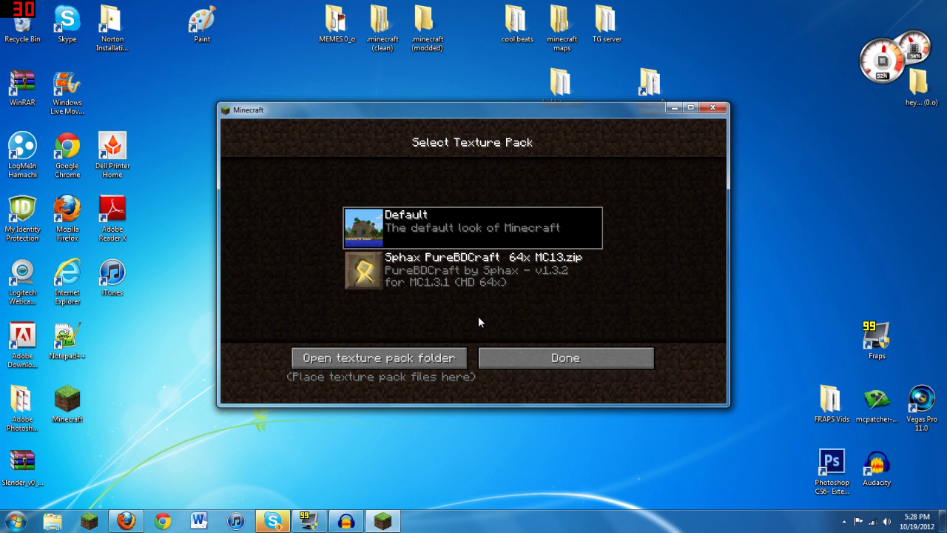
pyautogui.click(454, 275)
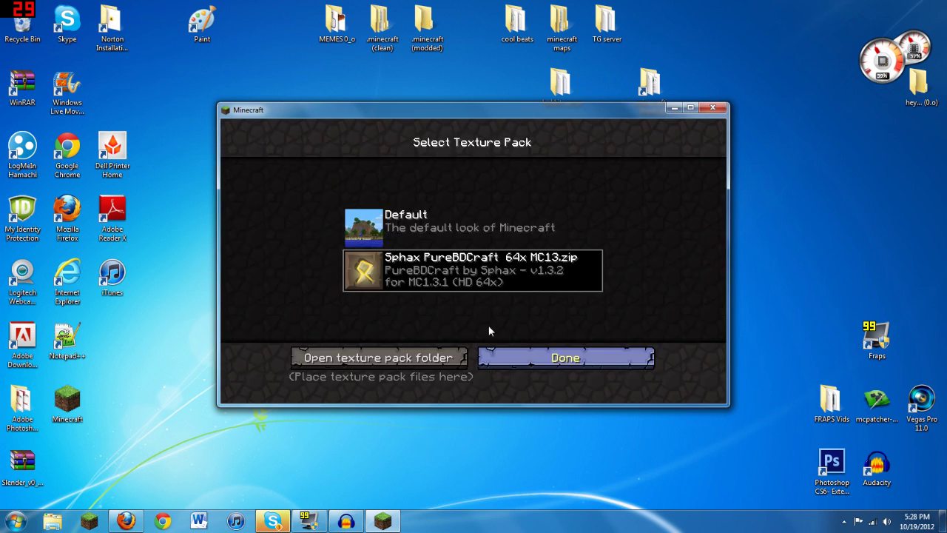
pyautogui.click(525, 358)
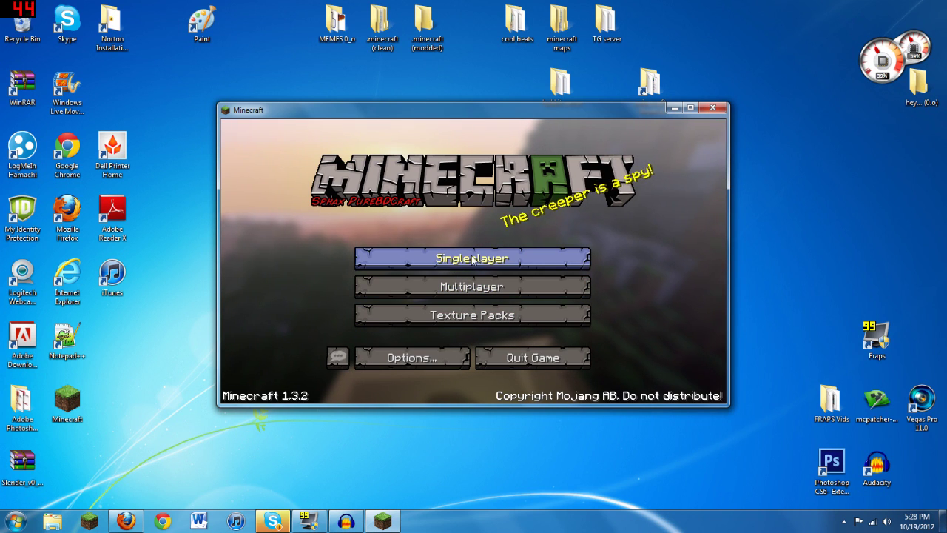
# Generate a new singleplayer world using the seed 'blurff' from More World Options.
pyautogui.click(508, 258)
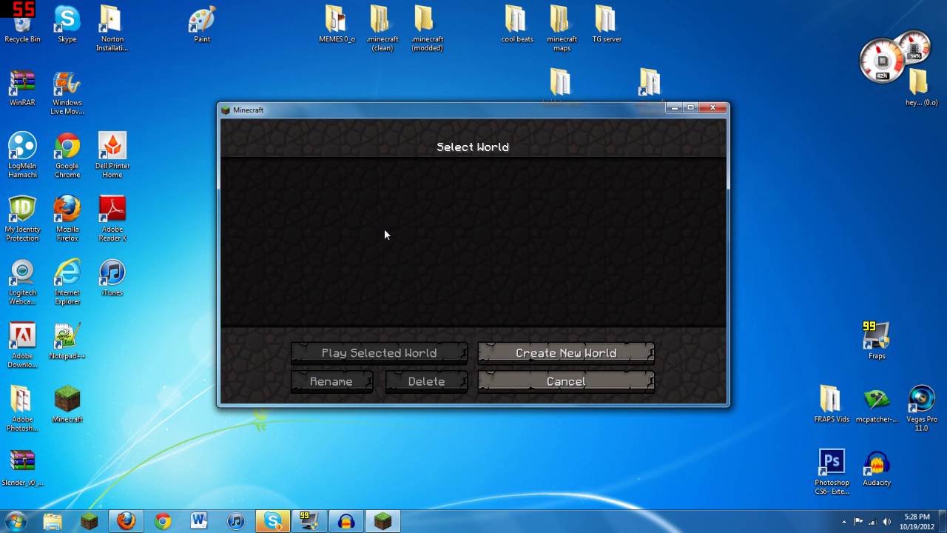
pyautogui.click(520, 355)
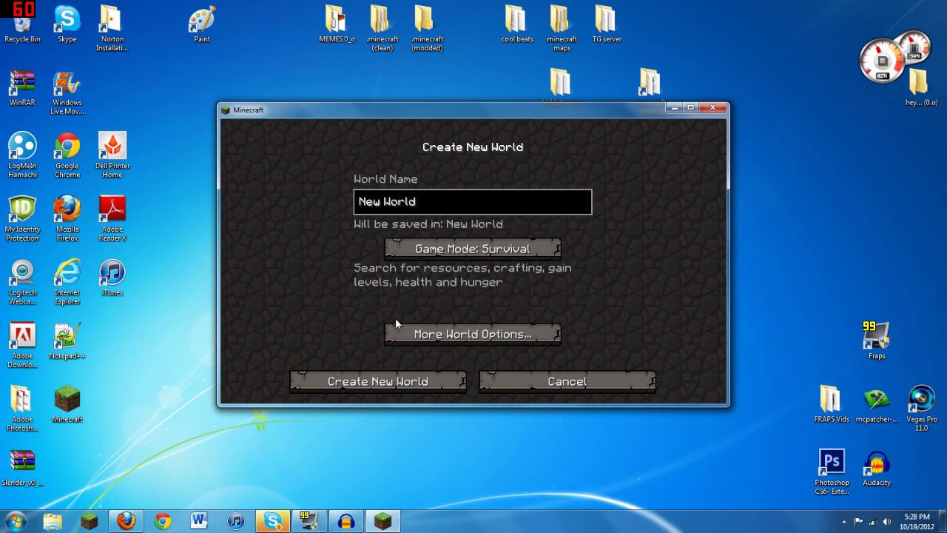
pyautogui.click(414, 334)
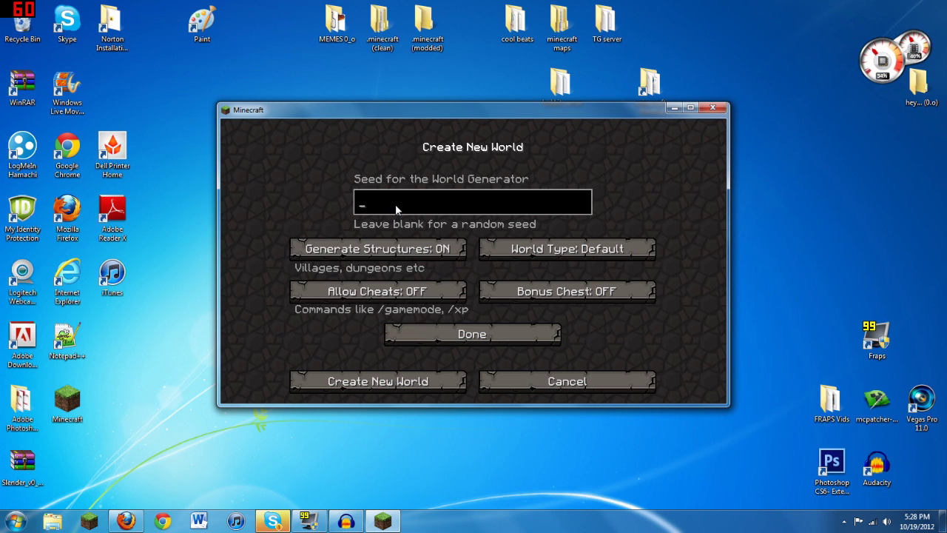
pyautogui.write('blurff')
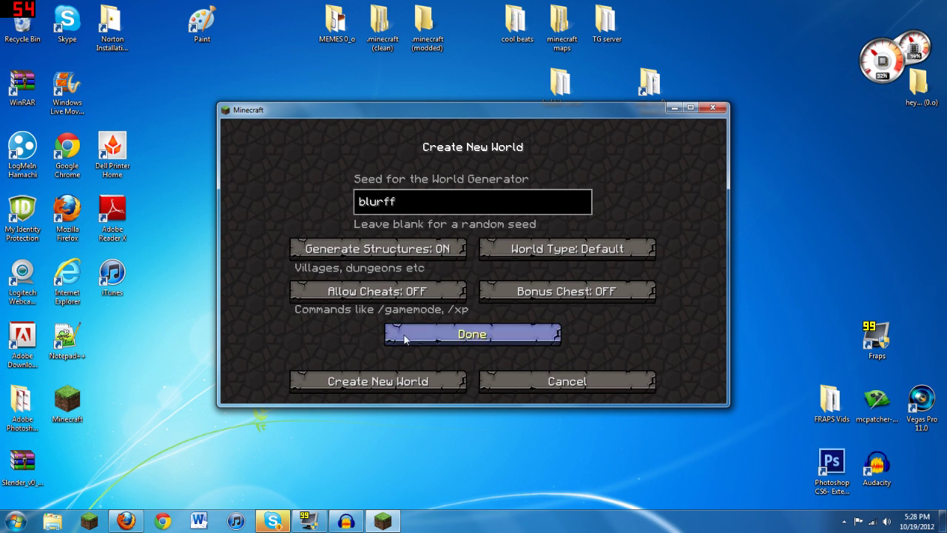
pyautogui.click(401, 379)
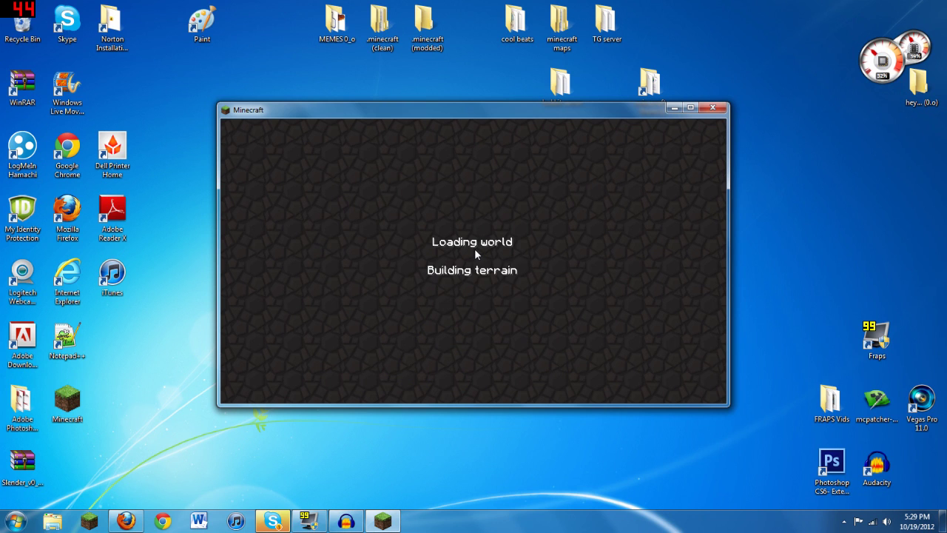